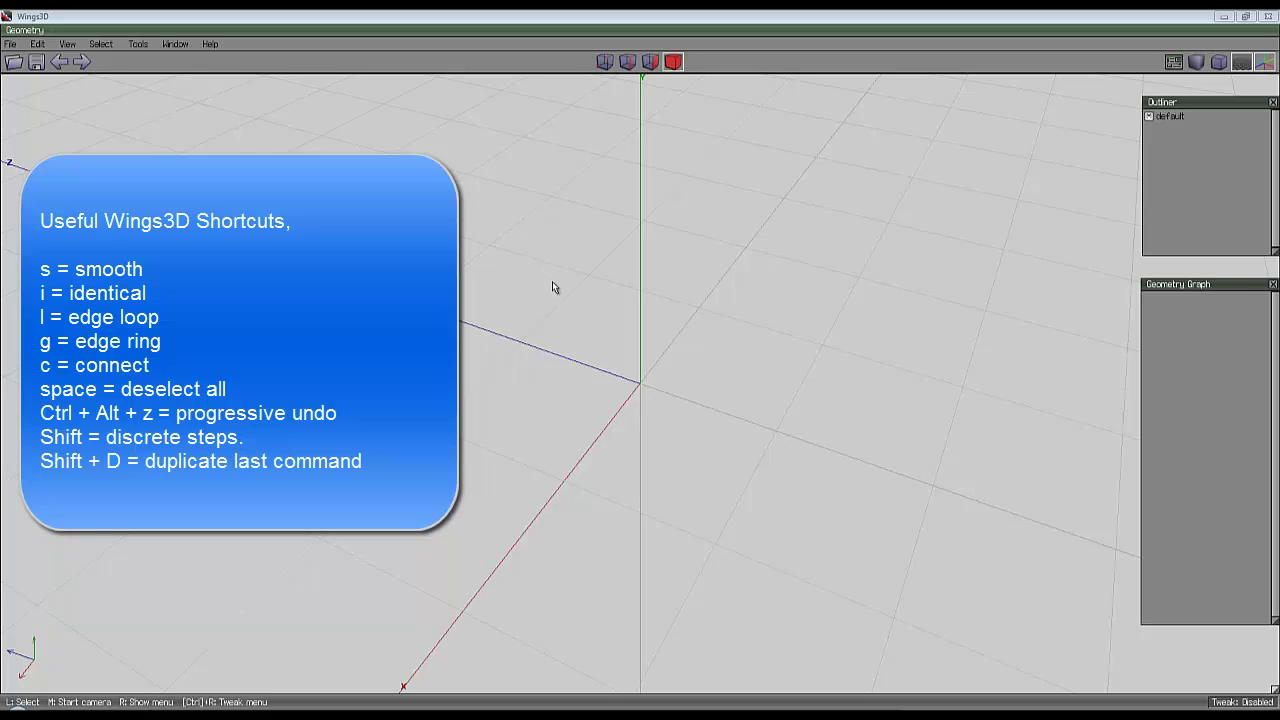
Create a Type 1 torus knot with a resolution of 40
right_click(564, 249)
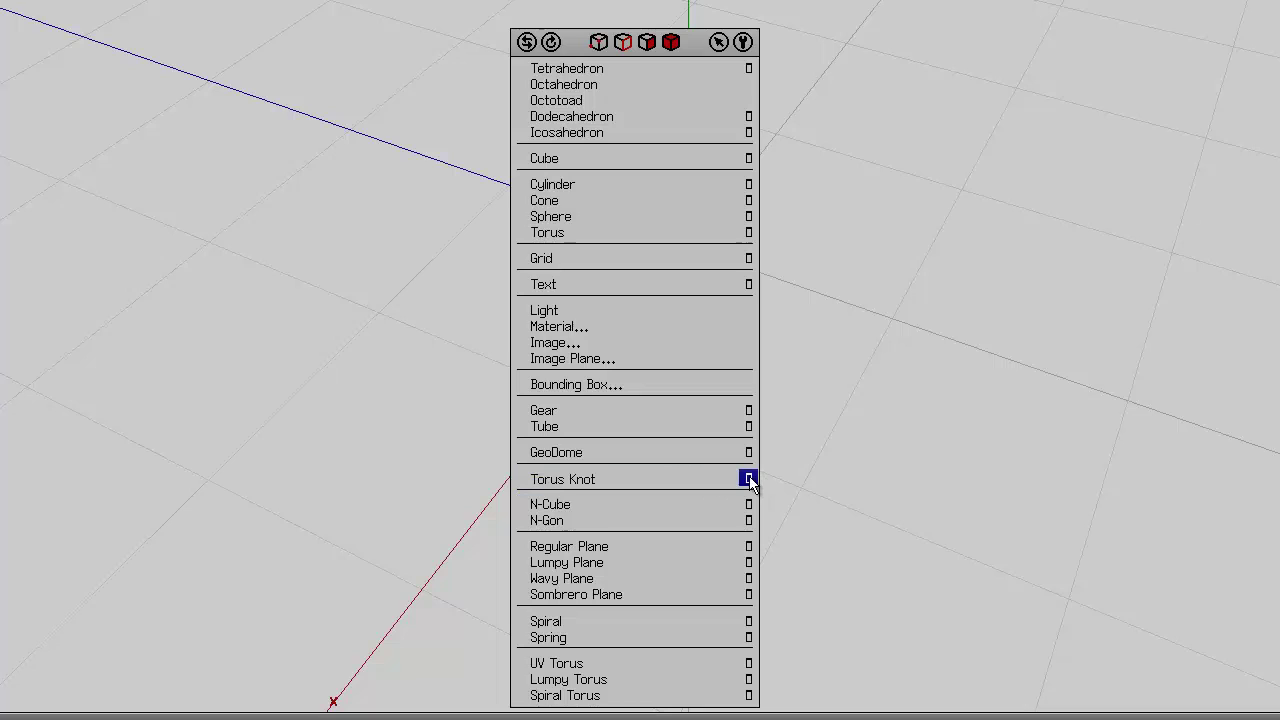
click(634, 487)
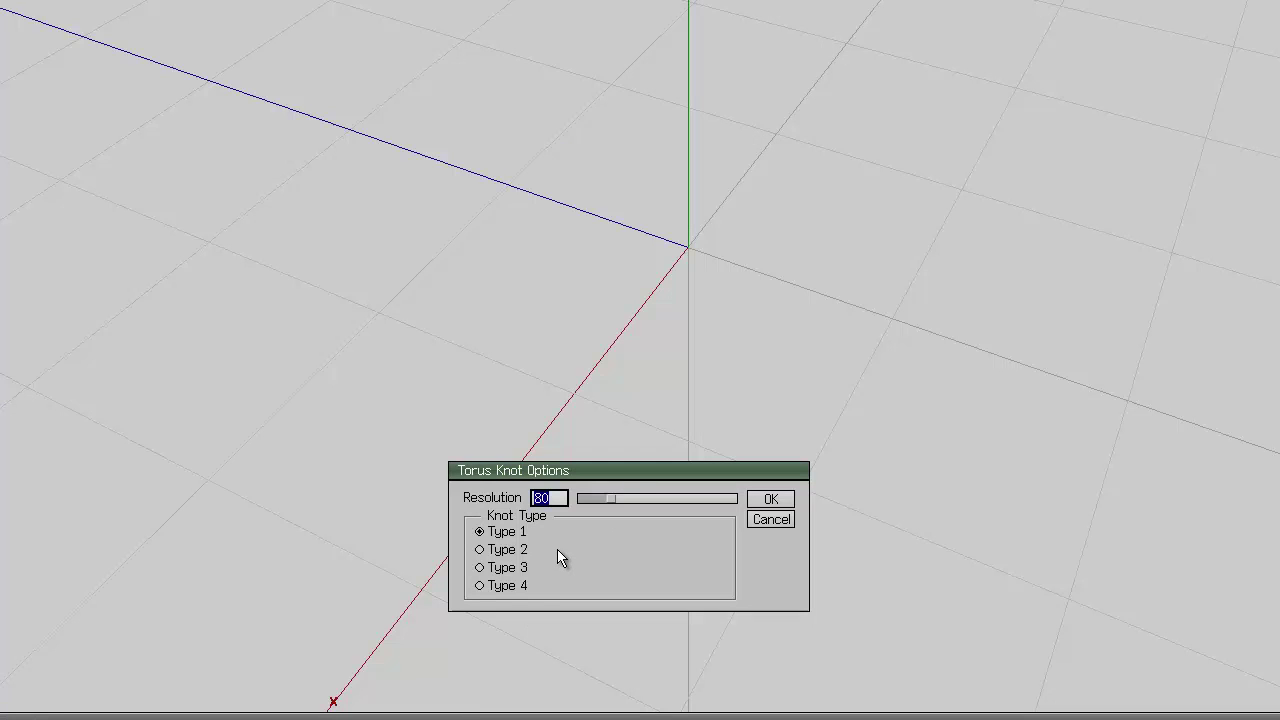
text(40)
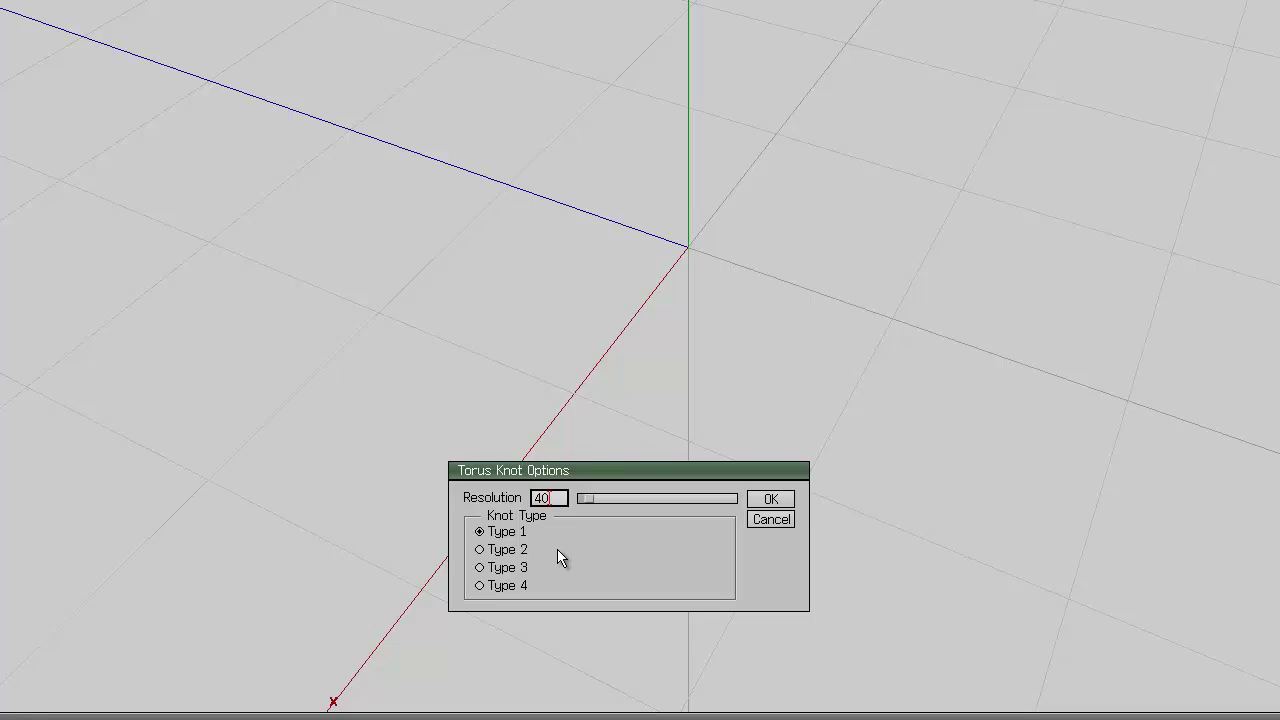
key(Return)
middle_drag(923, 286, 980, 553)
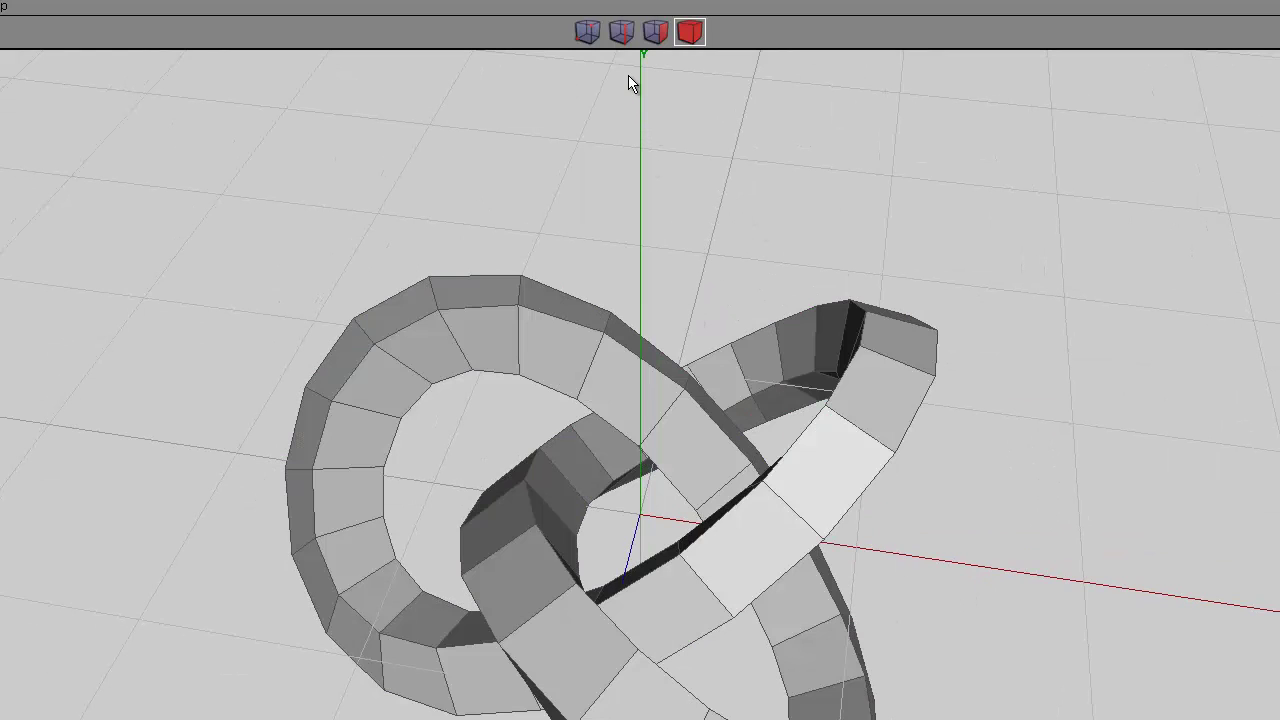
Bevel all the lengthwise edge loops running along the torus knot
click(623, 35)
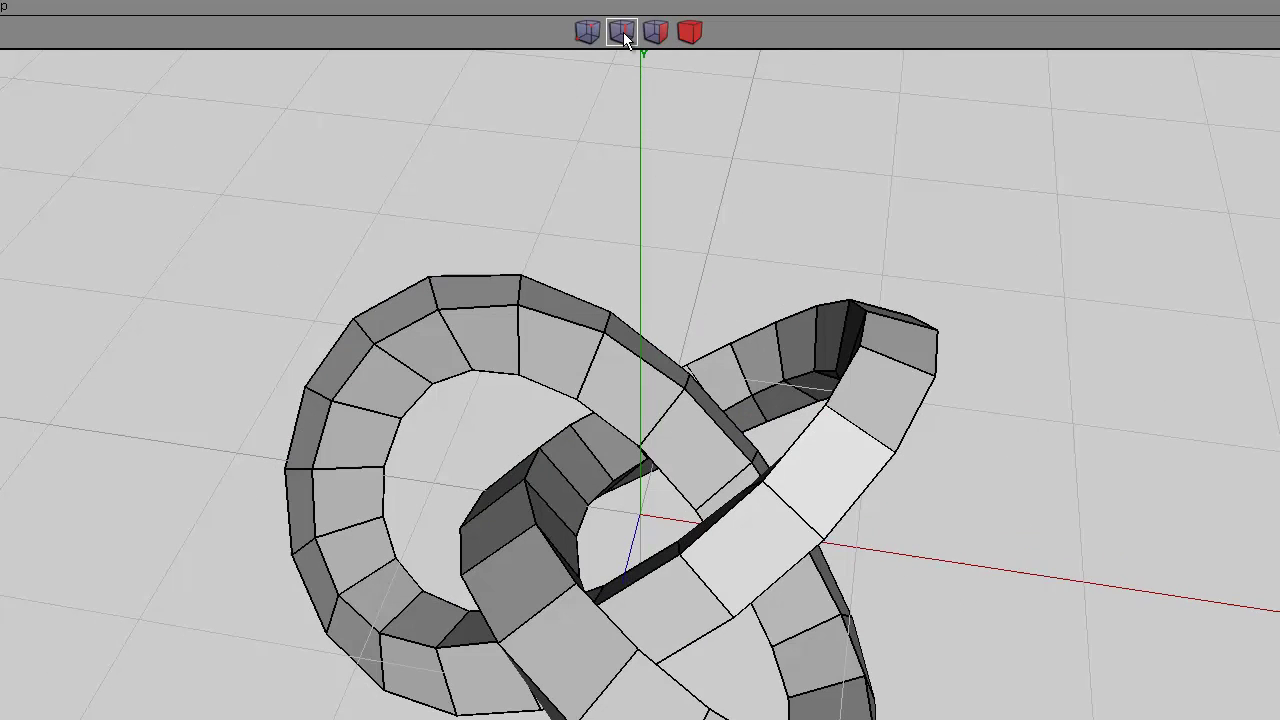
middle_drag(858, 466, 909, 414)
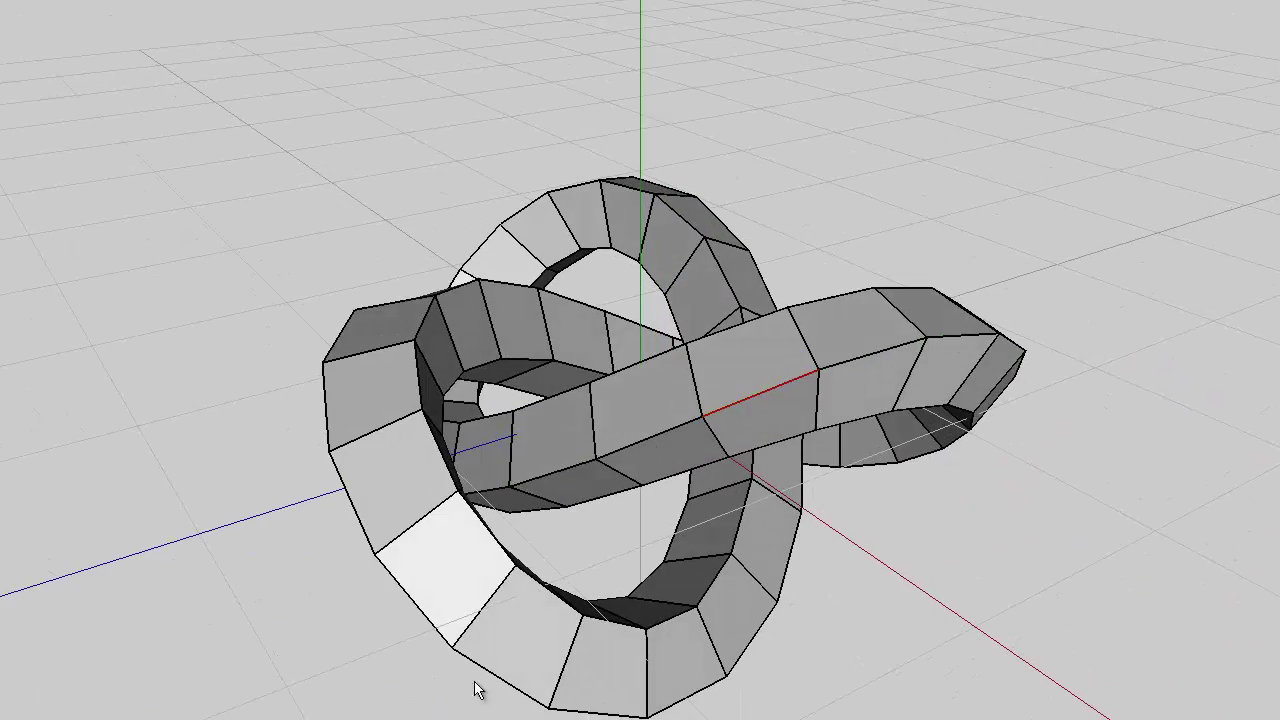
middle_drag(876, 458, 642, 378)
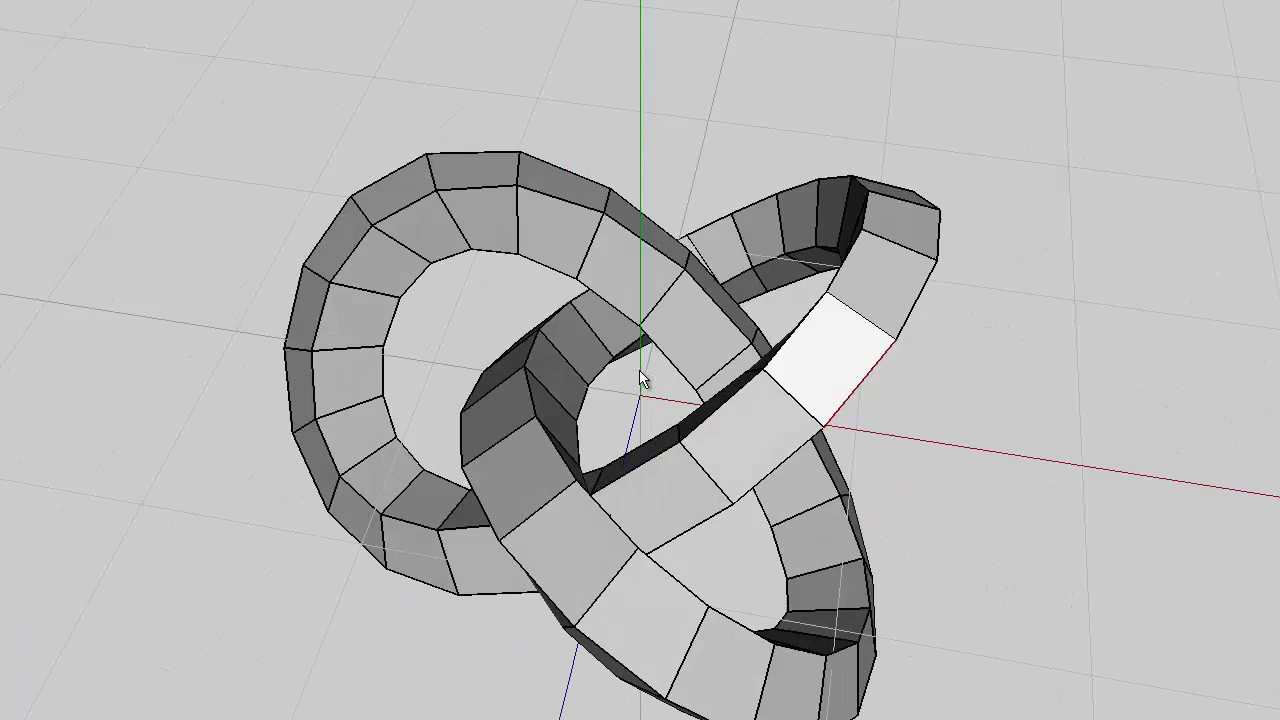
mouse_move(952, 444)
middle_down()
mouse_move(640, 371)
mouse_move(940, 422)
middle_up()
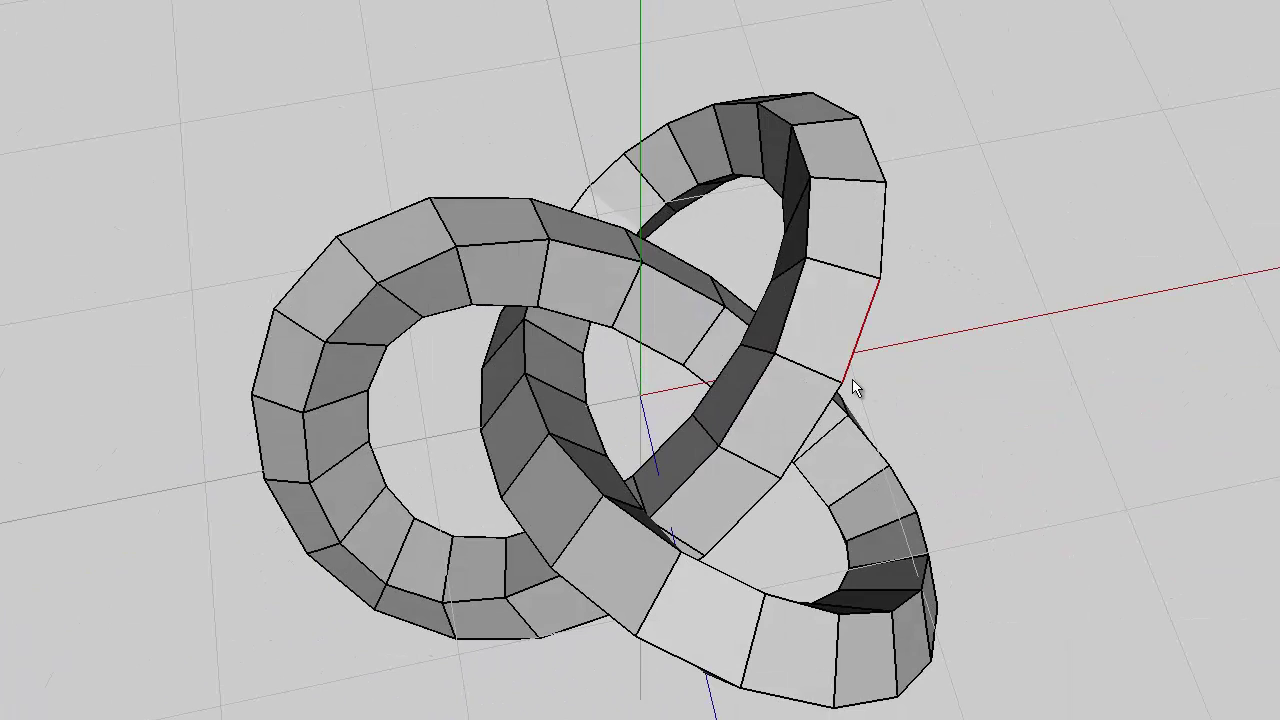
key(g)
key(l)
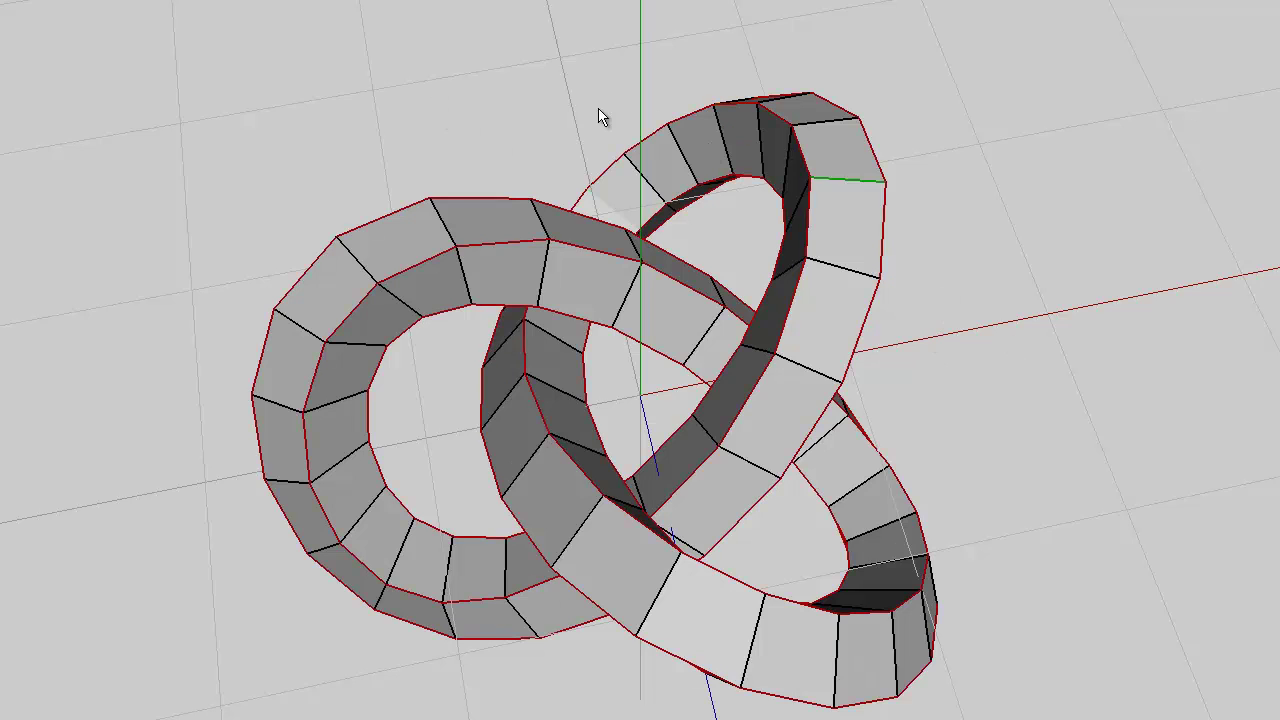
right_click(483, 130)
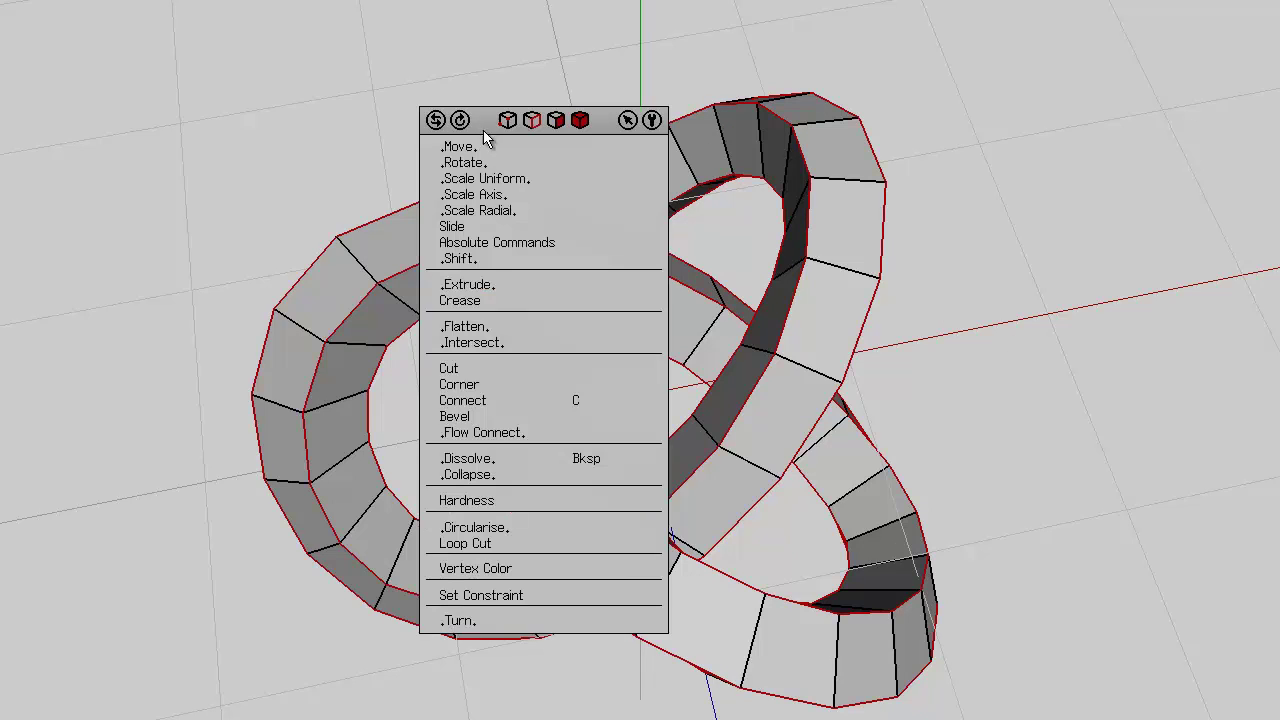
click(481, 418)
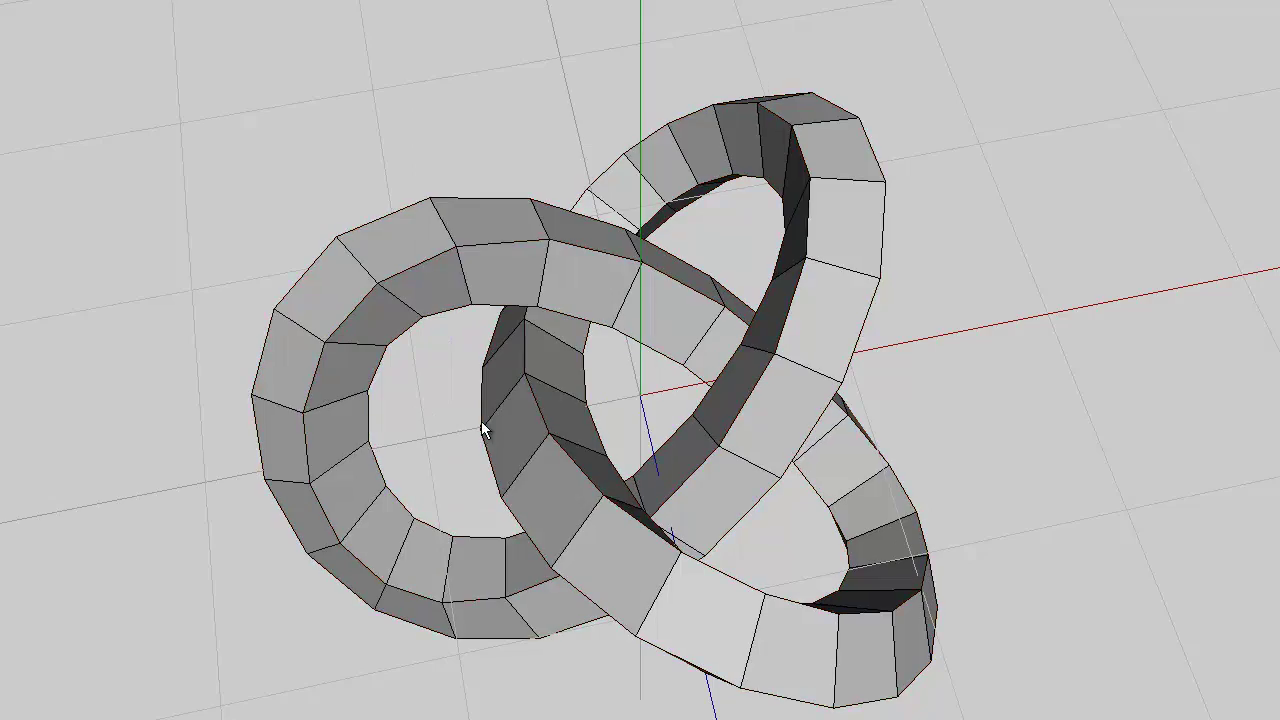
click(641, 378)
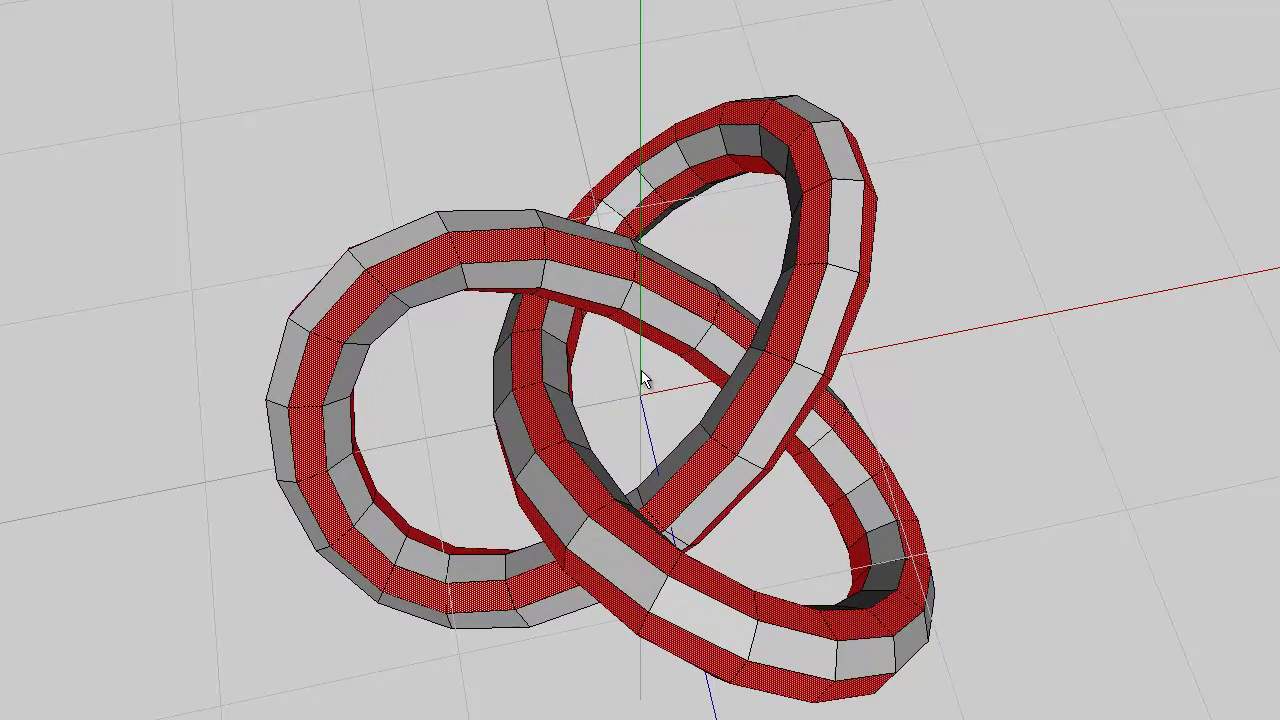
click(641, 378)
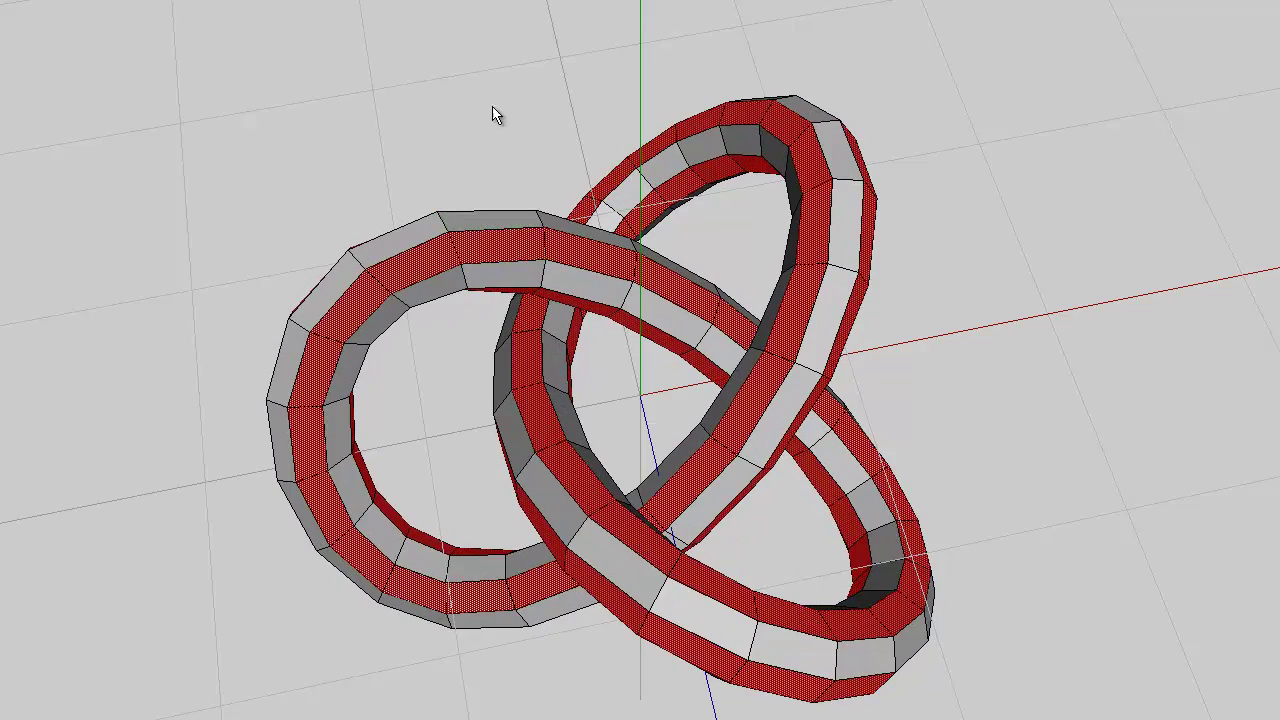
Extrude the selected lengthwise face strips outward along their normals
right_click(496, 132)
click(495, 247)
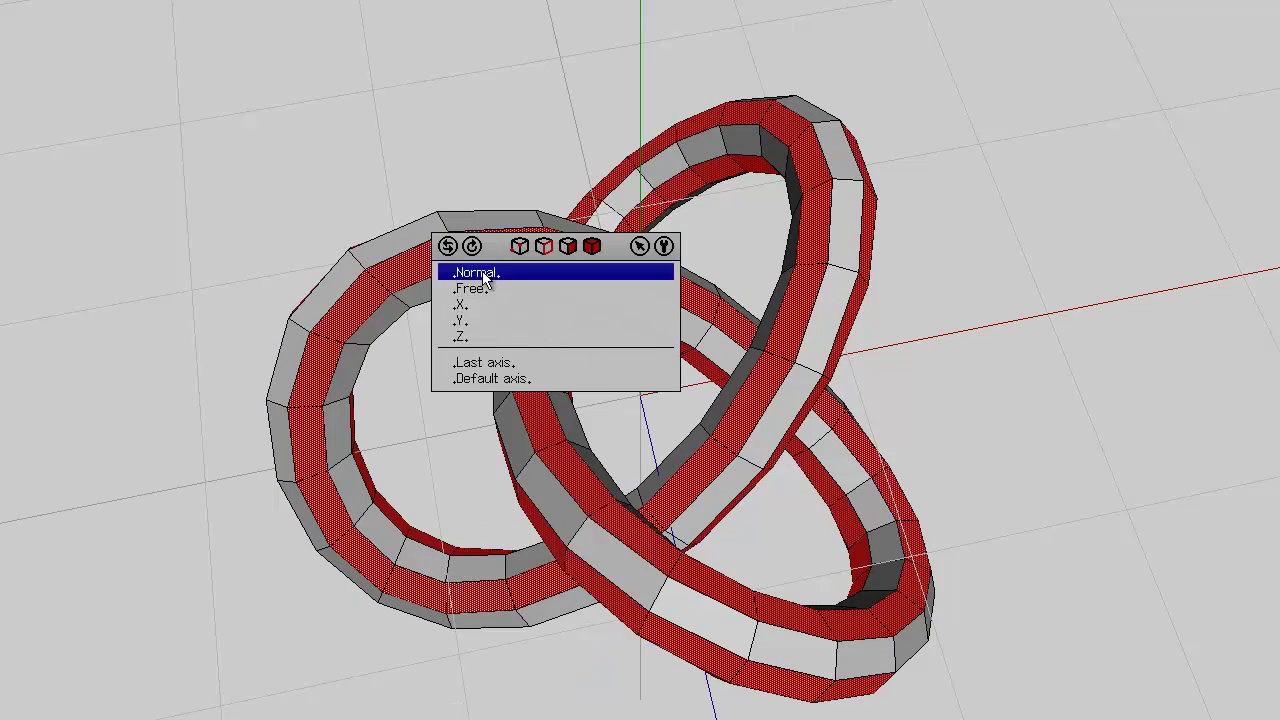
click(493, 273)
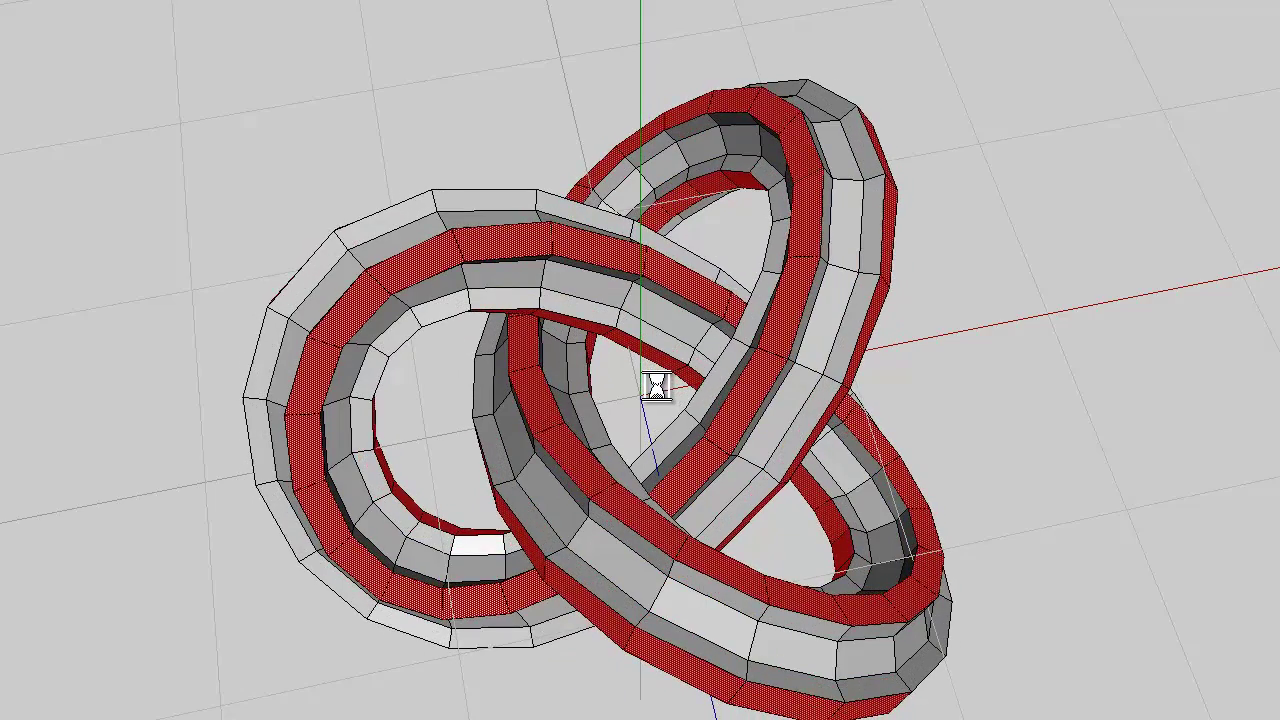
click(655, 386)
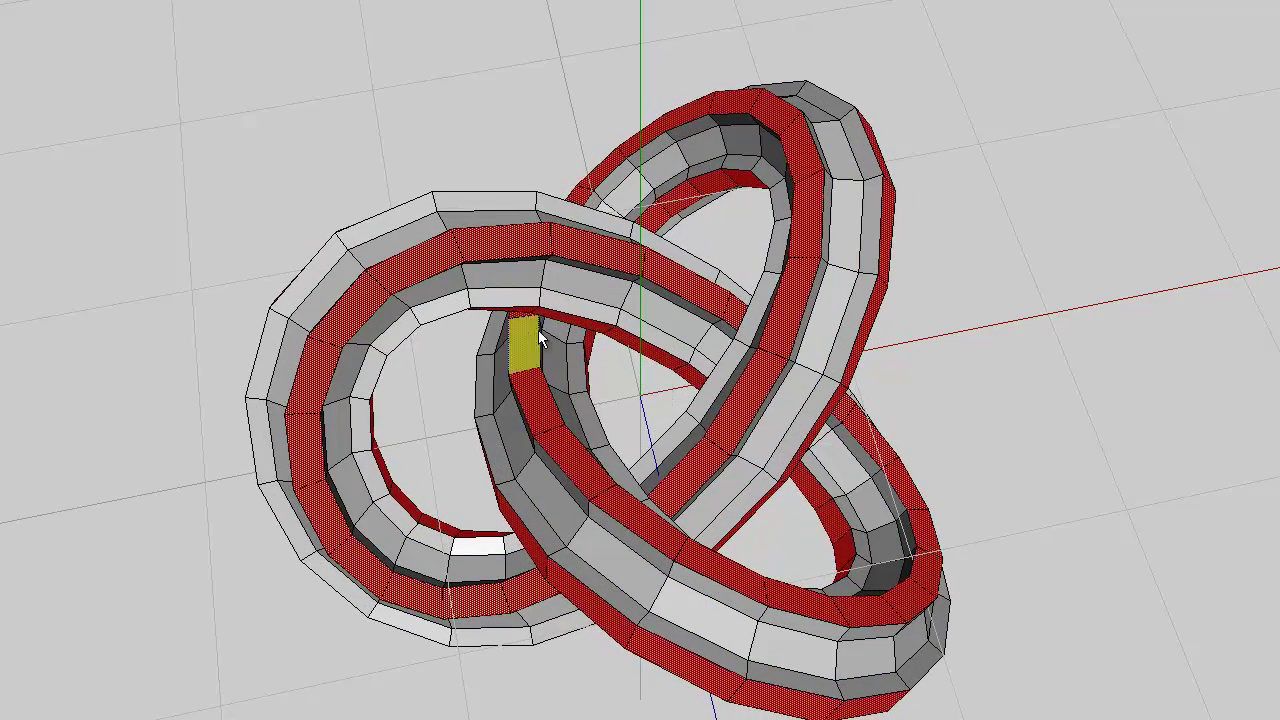
Shell Extrude the selected face strips along their normals to form separate strip objects
middle_drag(640, 371, 512, 368)
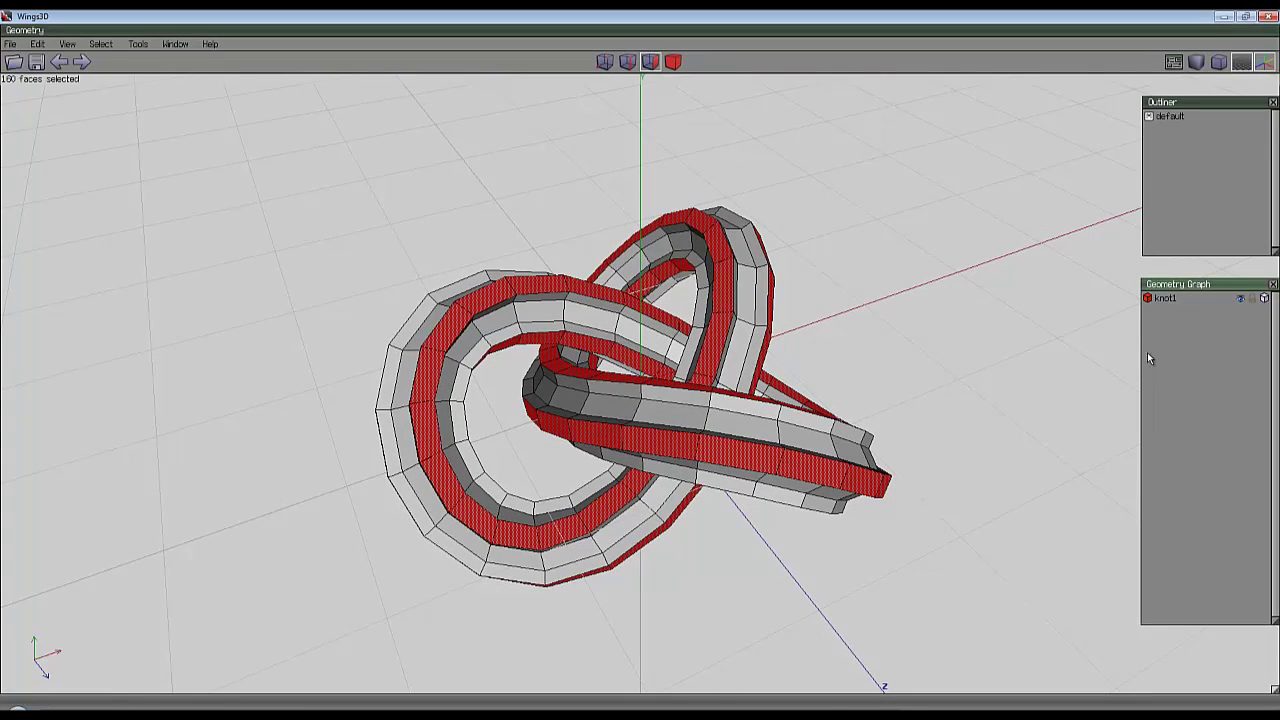
click(175, 44)
click(195, 66)
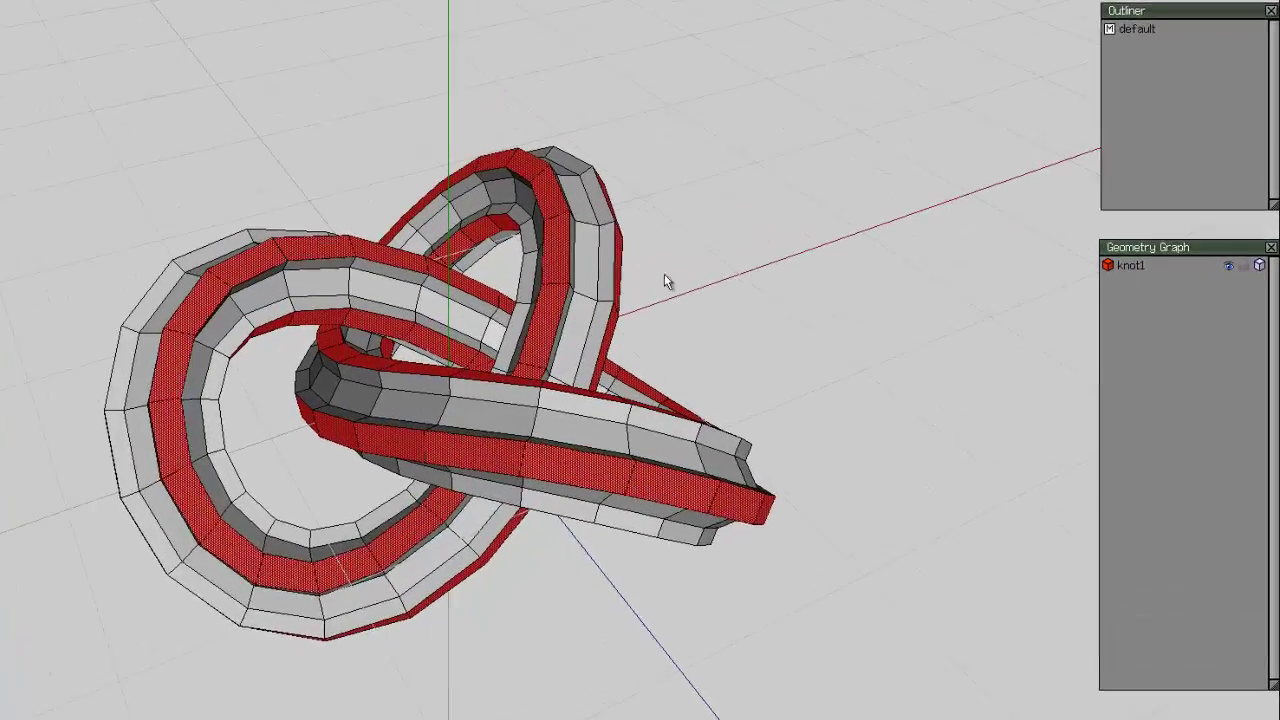
right_click(574, 170)
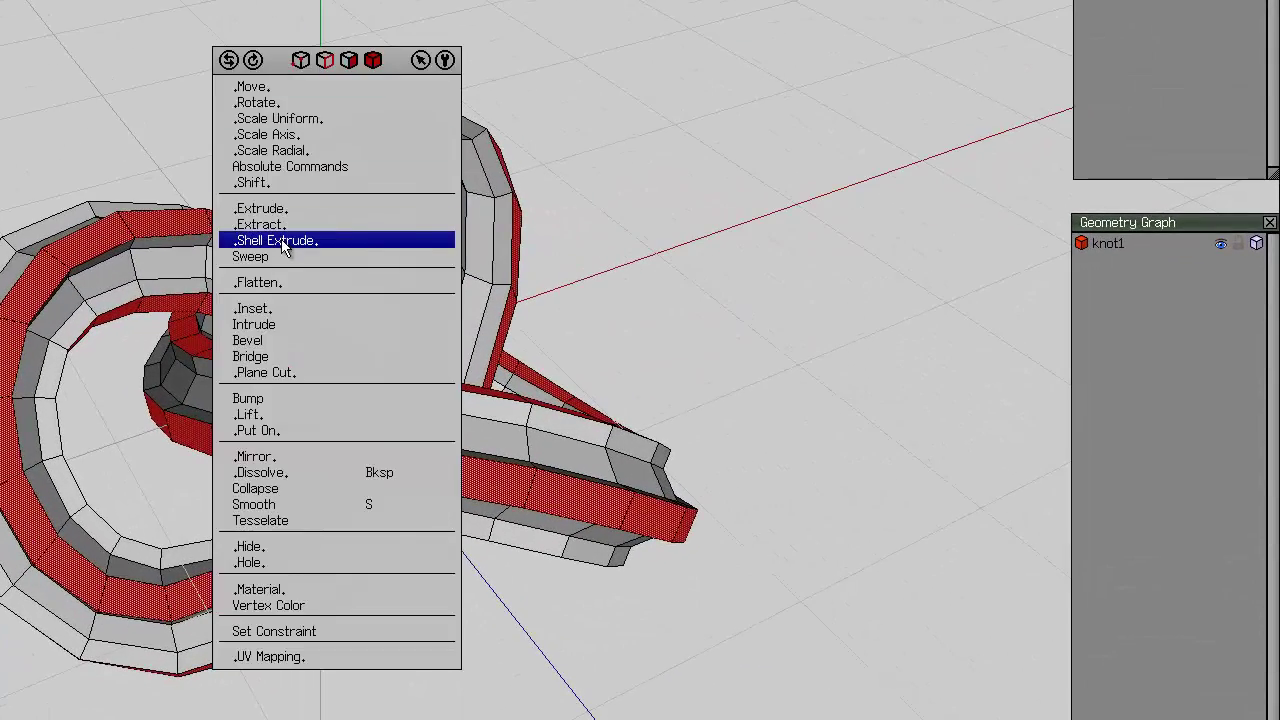
click(282, 242)
click(276, 262)
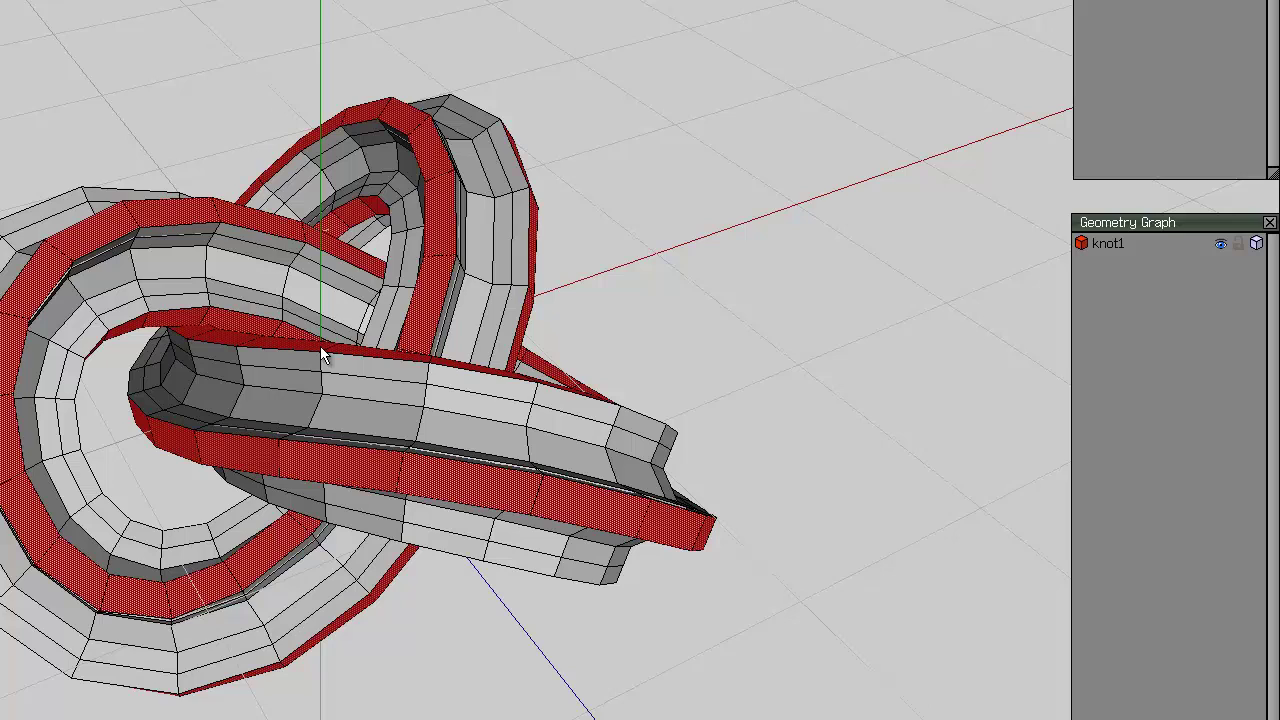
click(320, 346)
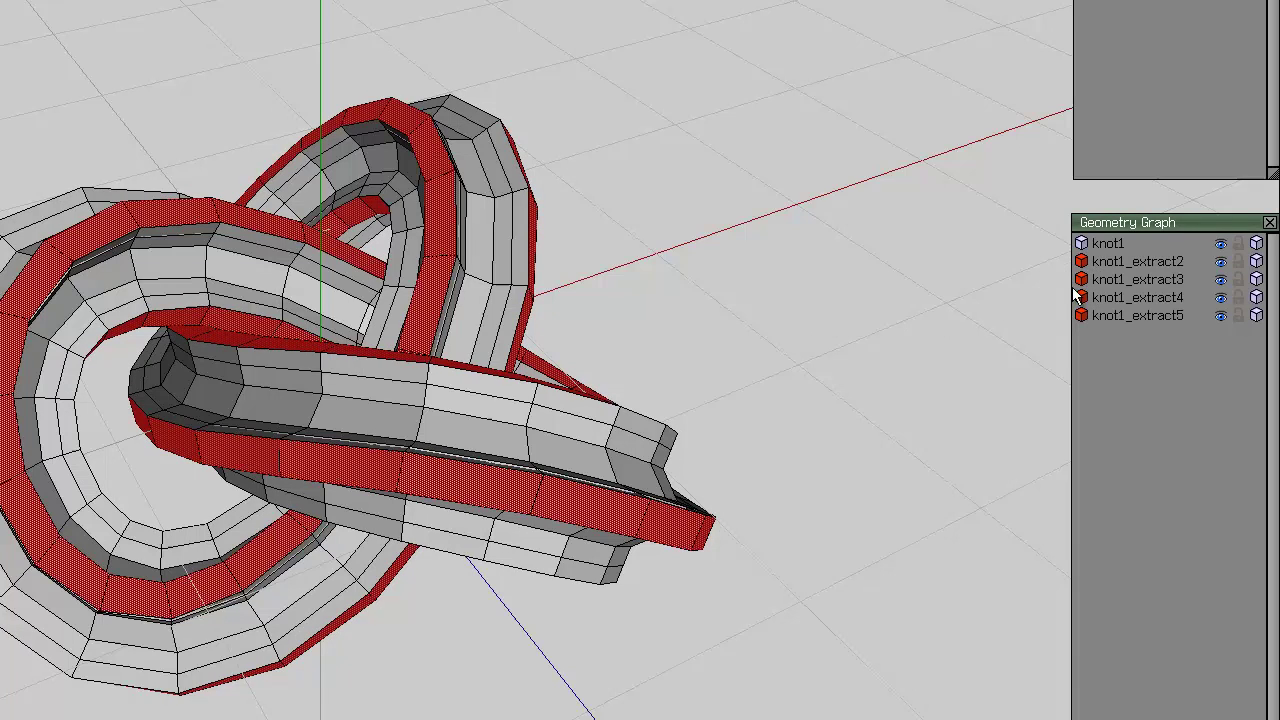
Hide the four extracted strip objects, knot1_extract2 through knot1_extract5, leaving only knot1 shown
click(1220, 262)
click(1220, 280)
click(1220, 298)
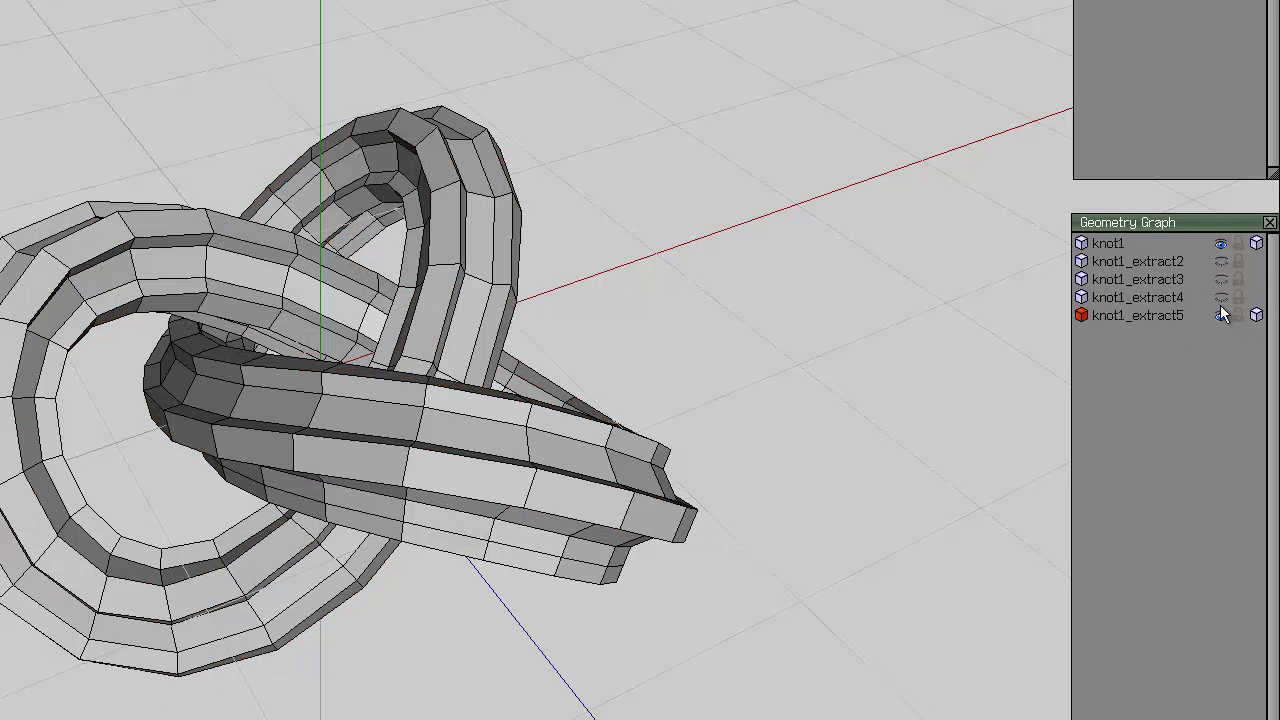
click(1221, 316)
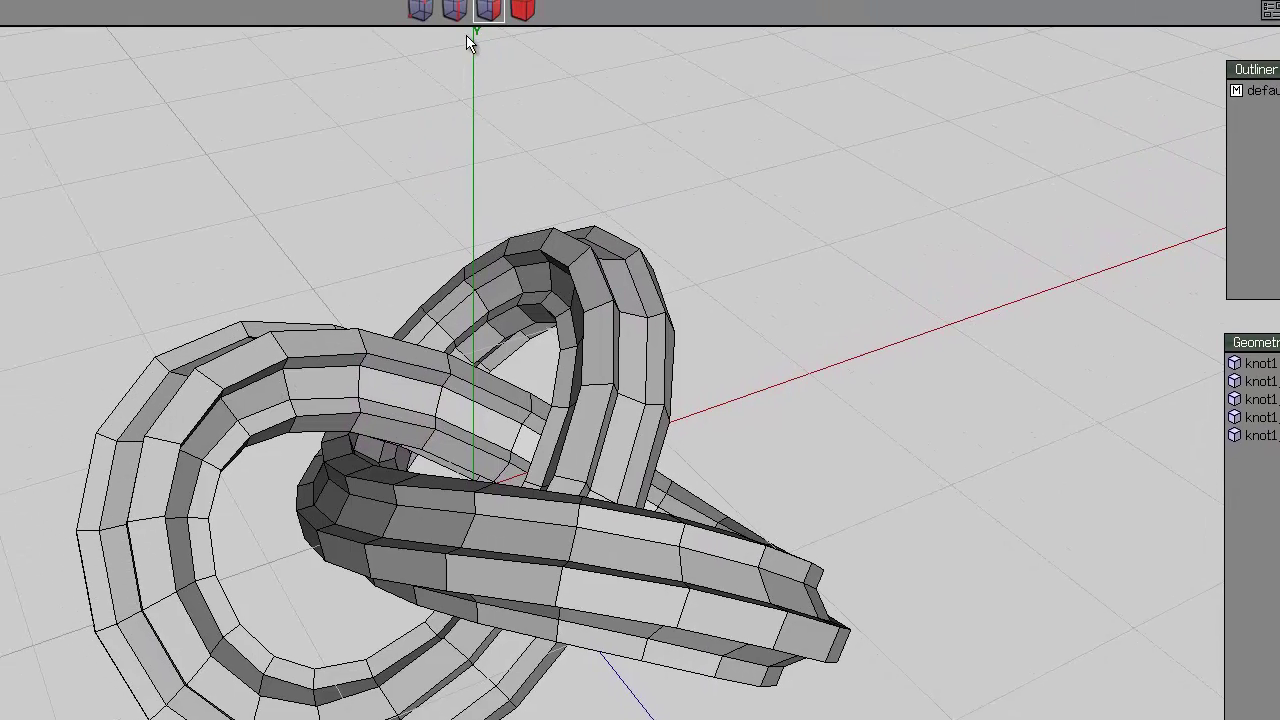
Loop Cut knot1 along all its crosswise edge loops to separate it into short segments
click(456, 10)
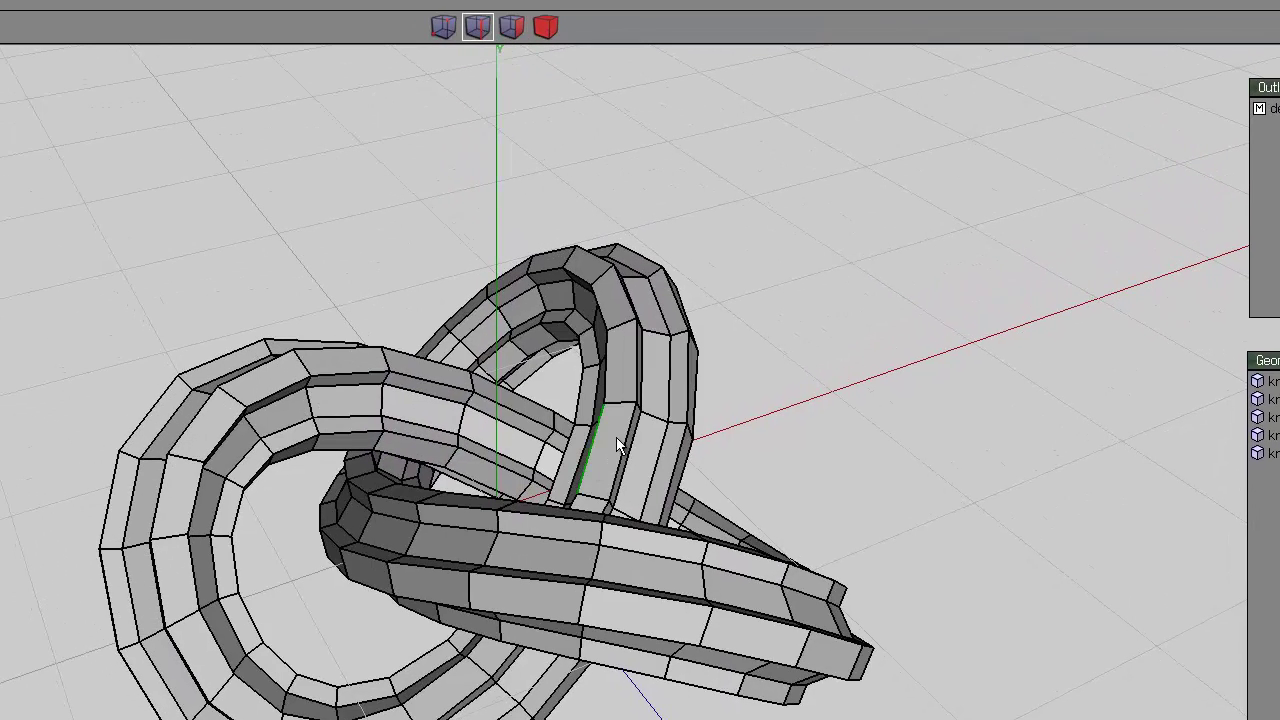
click(655, 335)
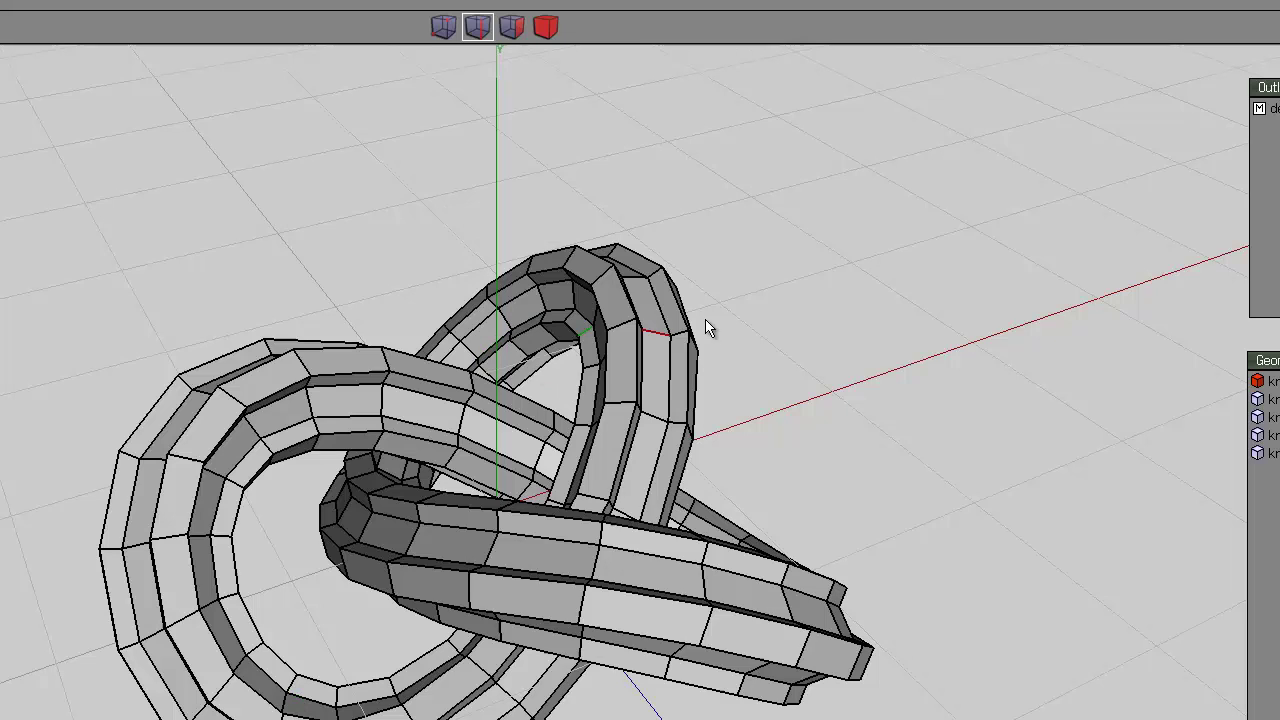
double_click(627, 345)
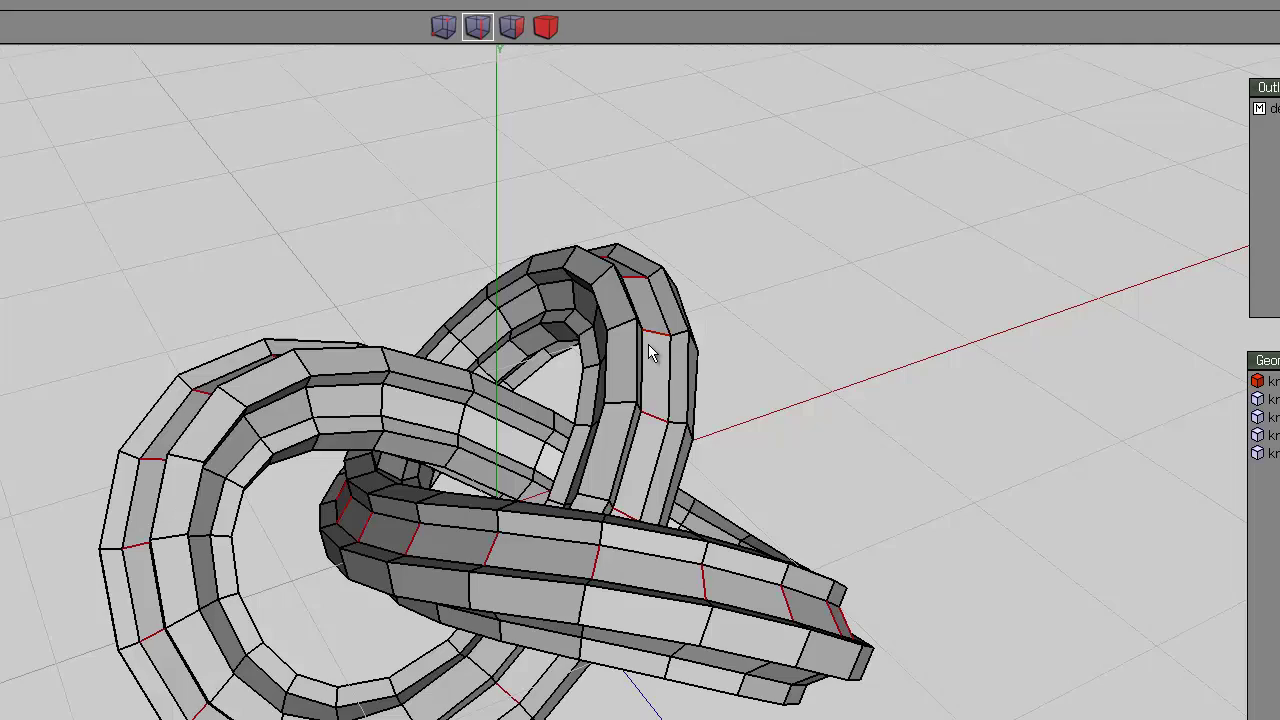
right_click(423, 283)
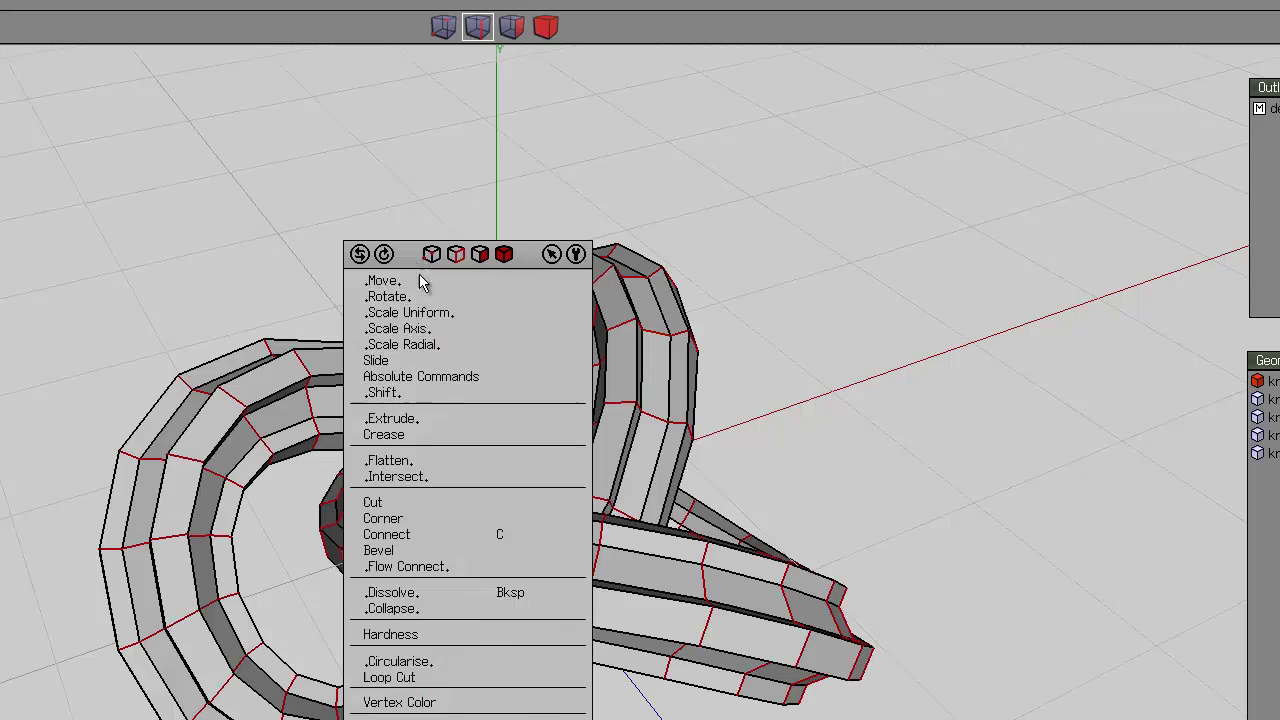
click(443, 677)
Deselect every other cut segment all the way around the knot, keeping the alternating segments selected
middle_drag(785, 357, 499, 483)
middle_drag(323, 321, 551, 306)
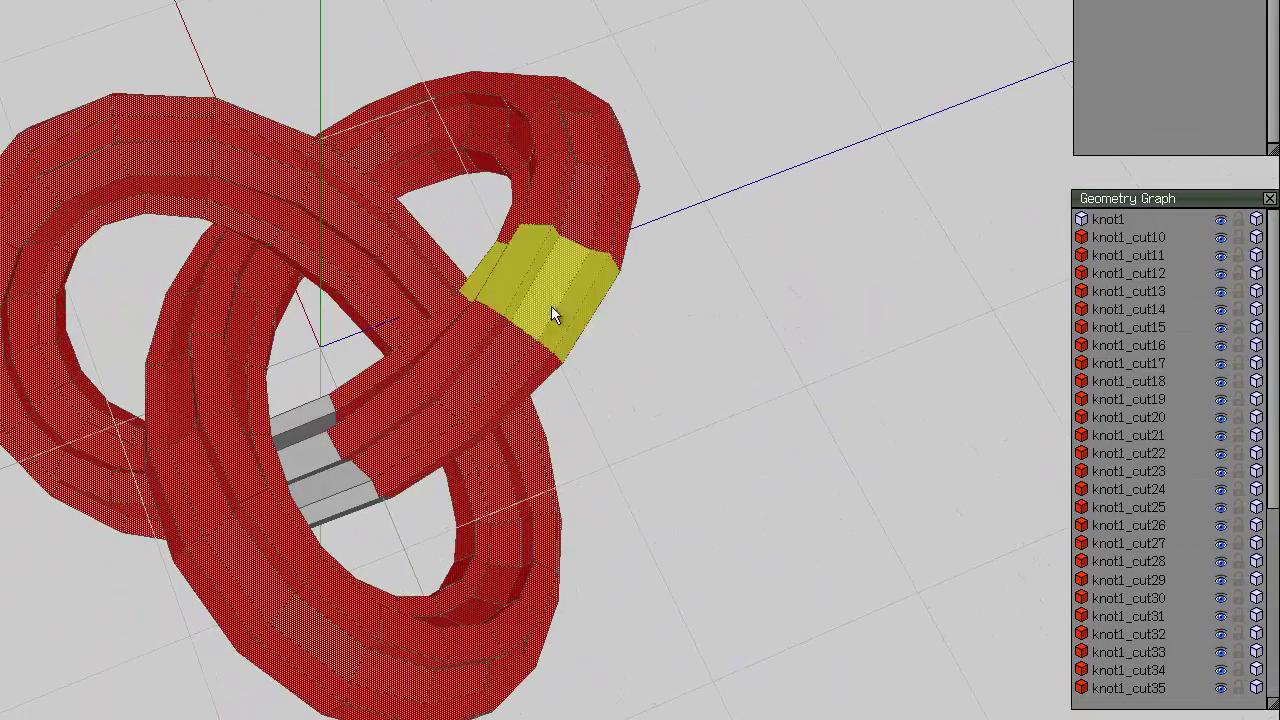
click(507, 347)
click(590, 215)
middle_drag(650, 198, 310, 318)
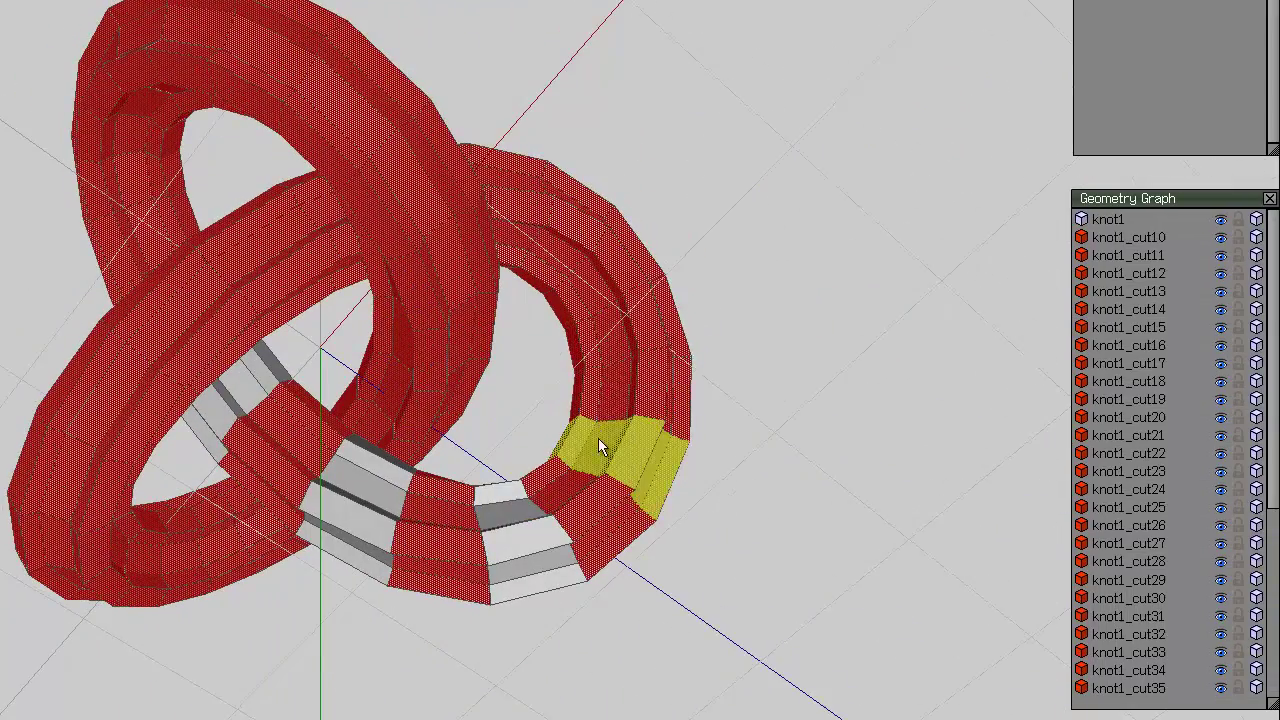
click(600, 441)
click(656, 324)
middle_drag(656, 324, 318, 305)
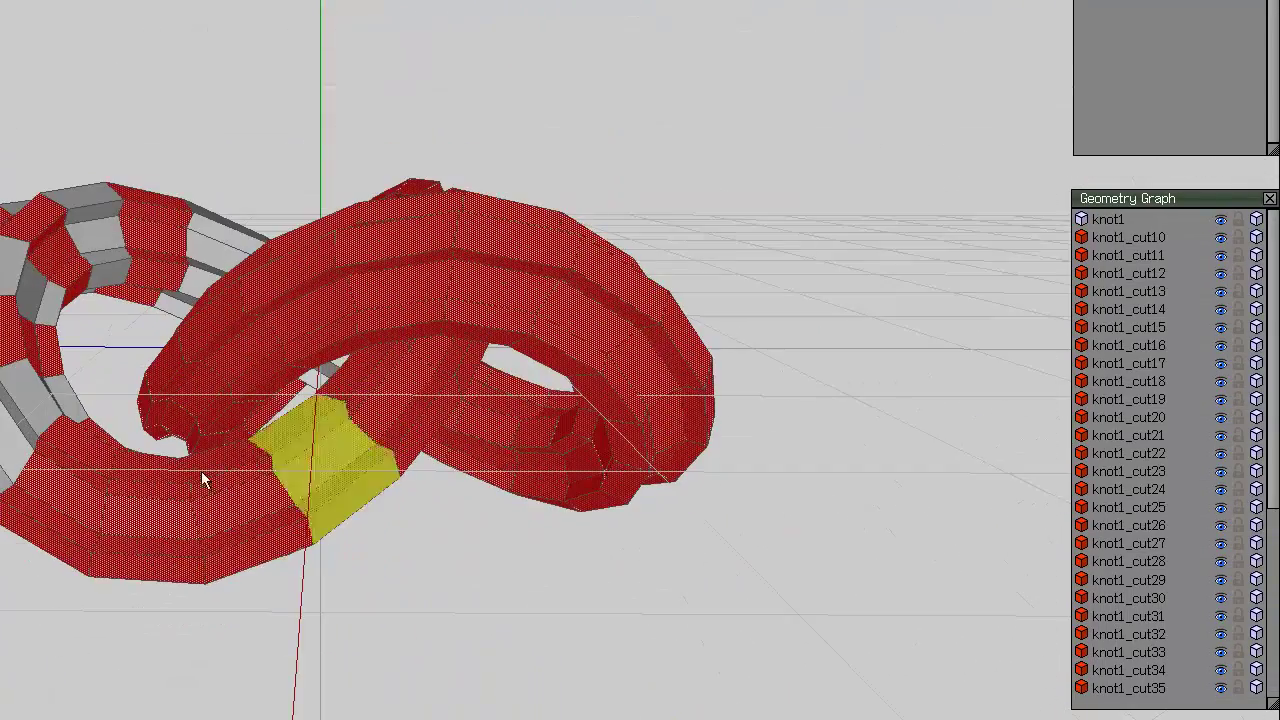
click(165, 495)
click(315, 480)
middle_drag(407, 288, 426, 262)
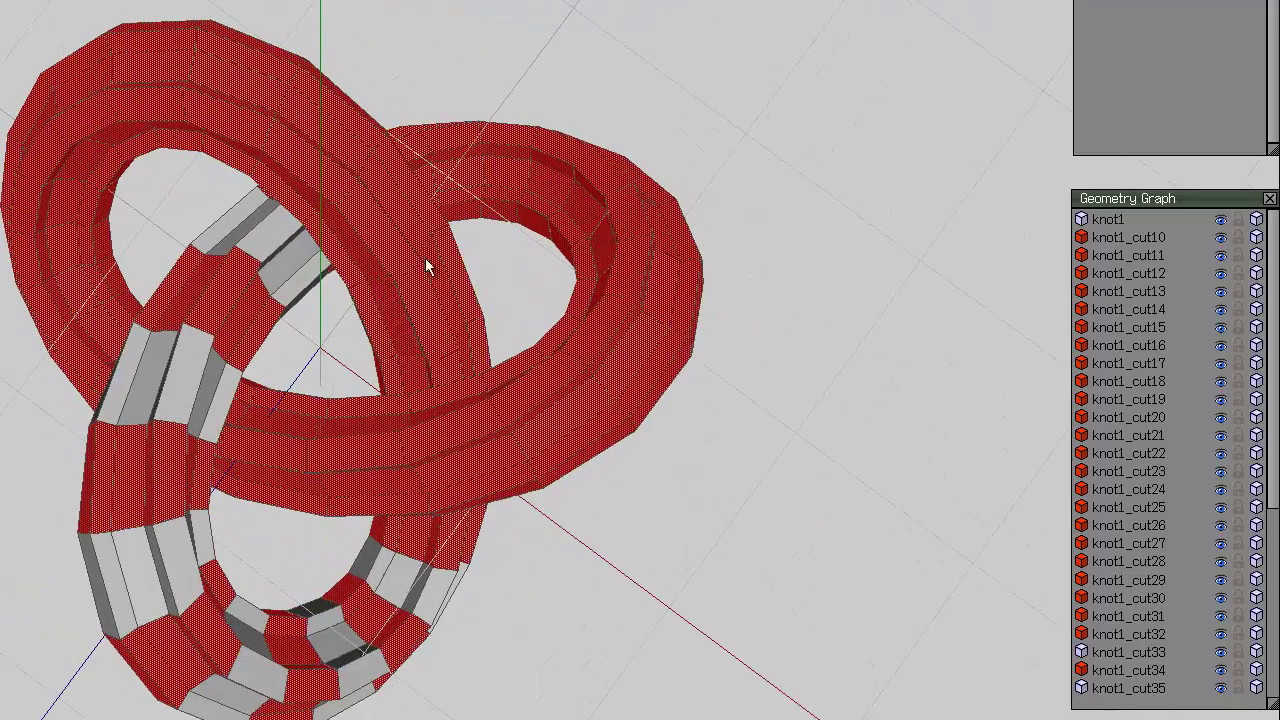
click(286, 166)
middle_drag(120, 120, 320, 323)
click(50, 410)
click(63, 572)
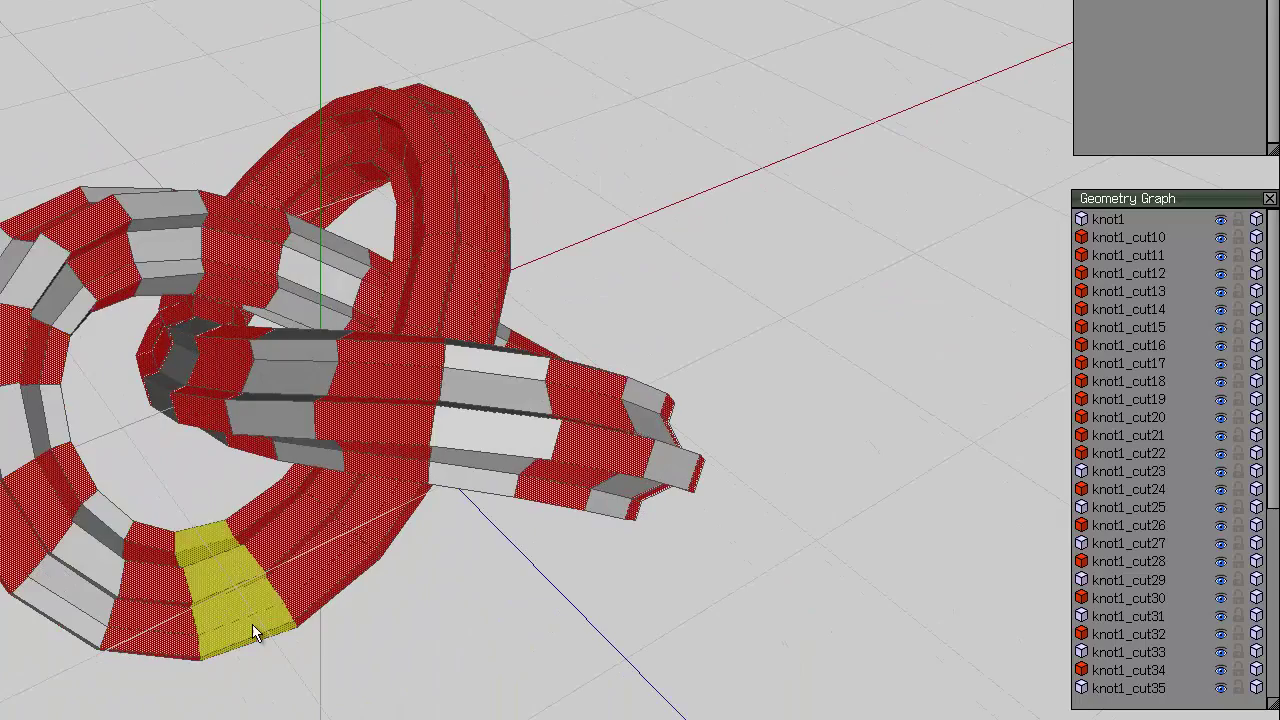
click(349, 523)
middle_drag(349, 523, 255, 488)
click(256, 415)
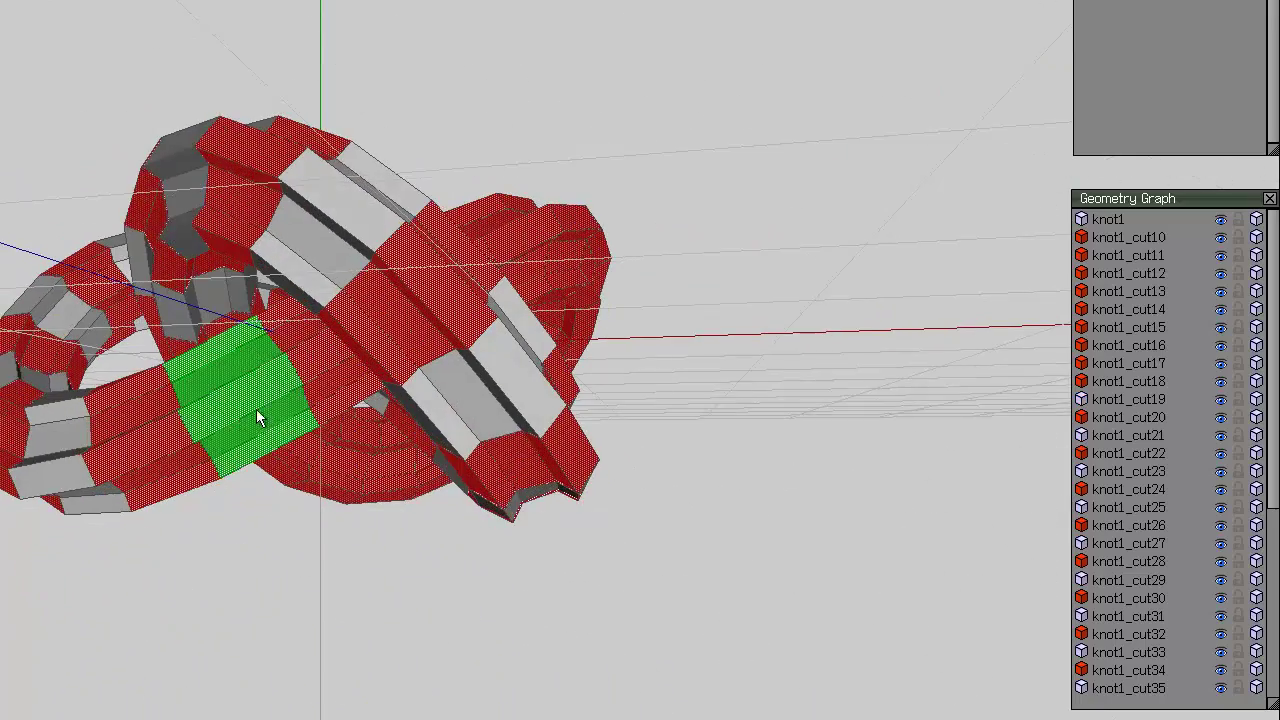
middle_drag(256, 415, 343, 488)
click(580, 452)
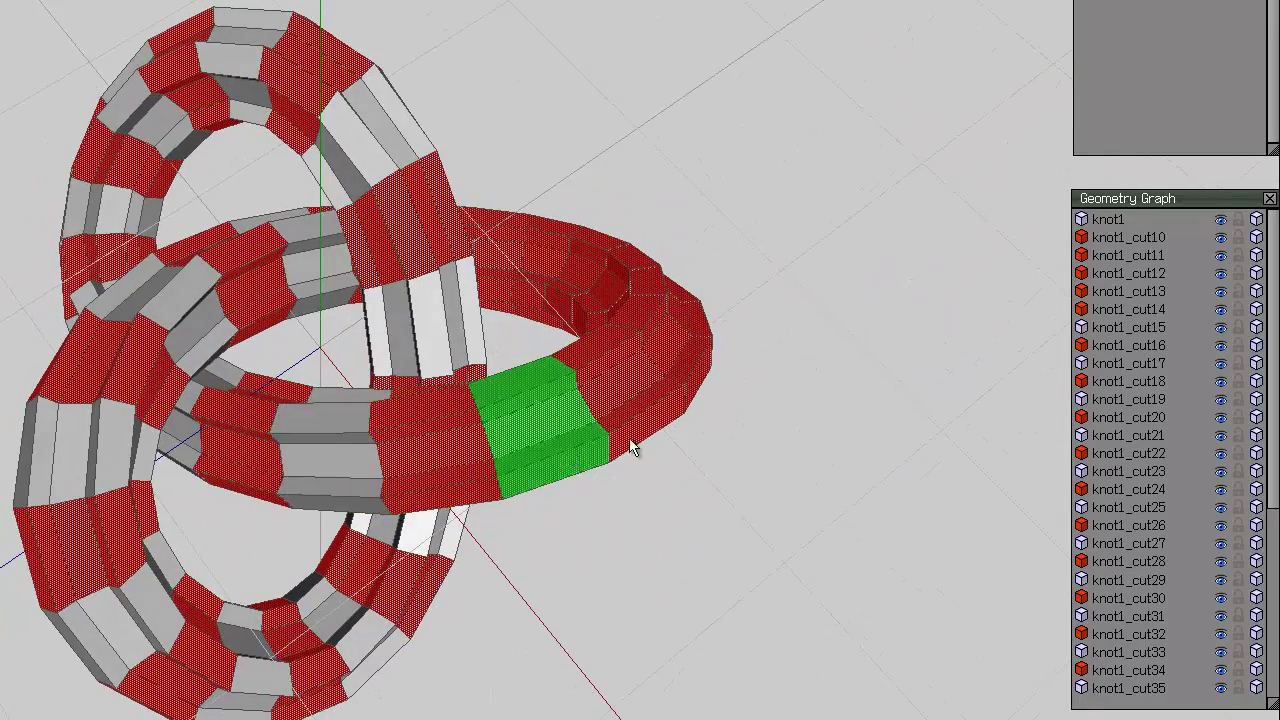
middle_drag(323, 331, 85, 304)
click(85, 304)
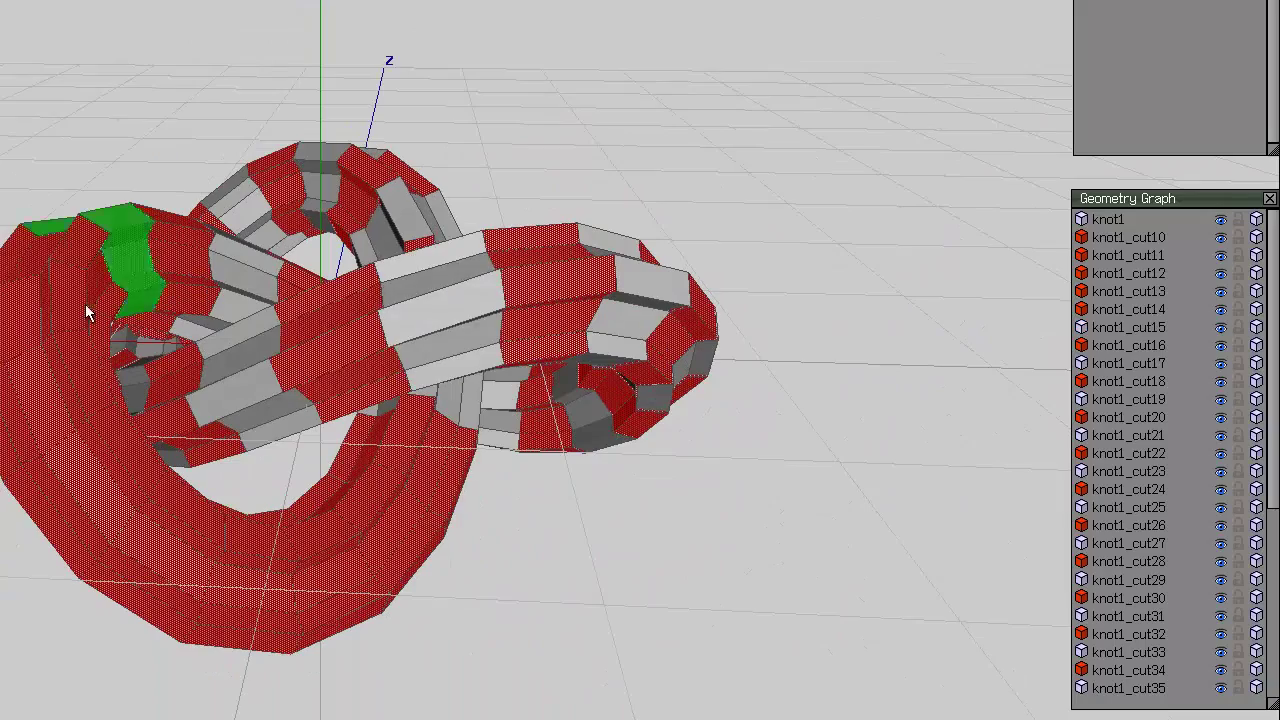
click(100, 437)
click(277, 547)
middle_drag(587, 477, 561, 300)
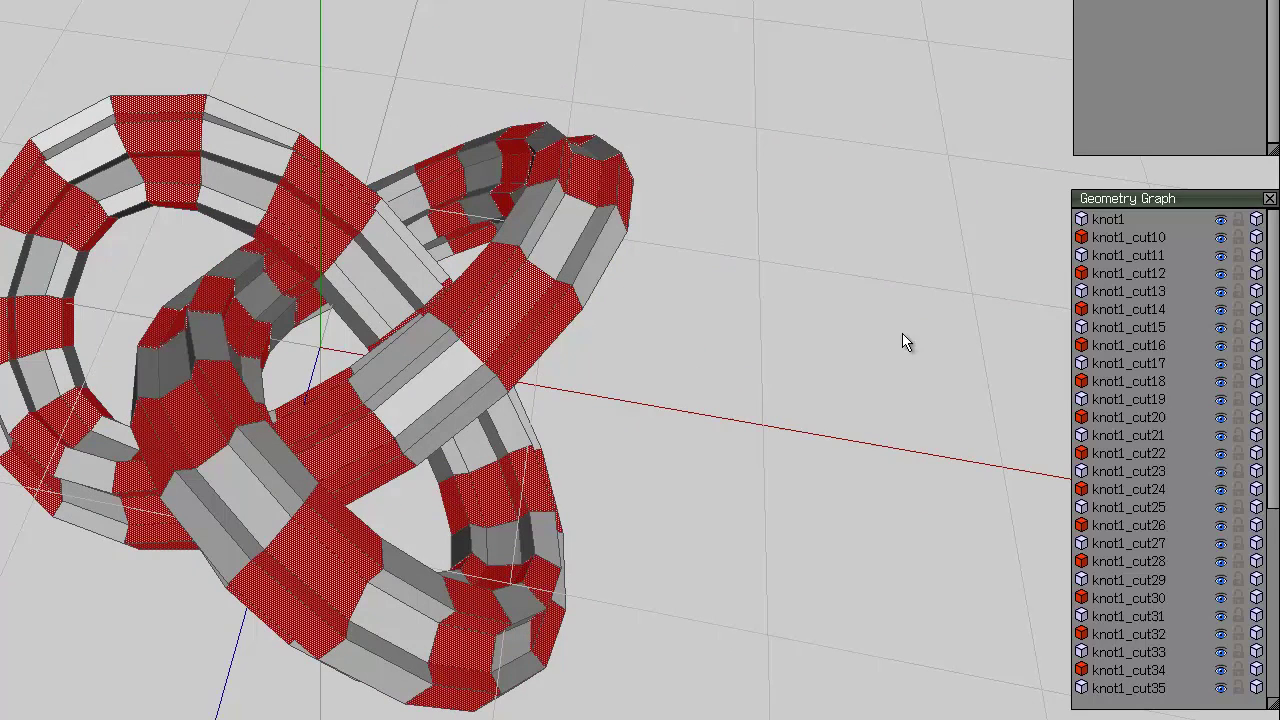
Show the hidden strip object knot1_extract2 together with the selected alternating segments
drag(1276, 272, 1276, 464)
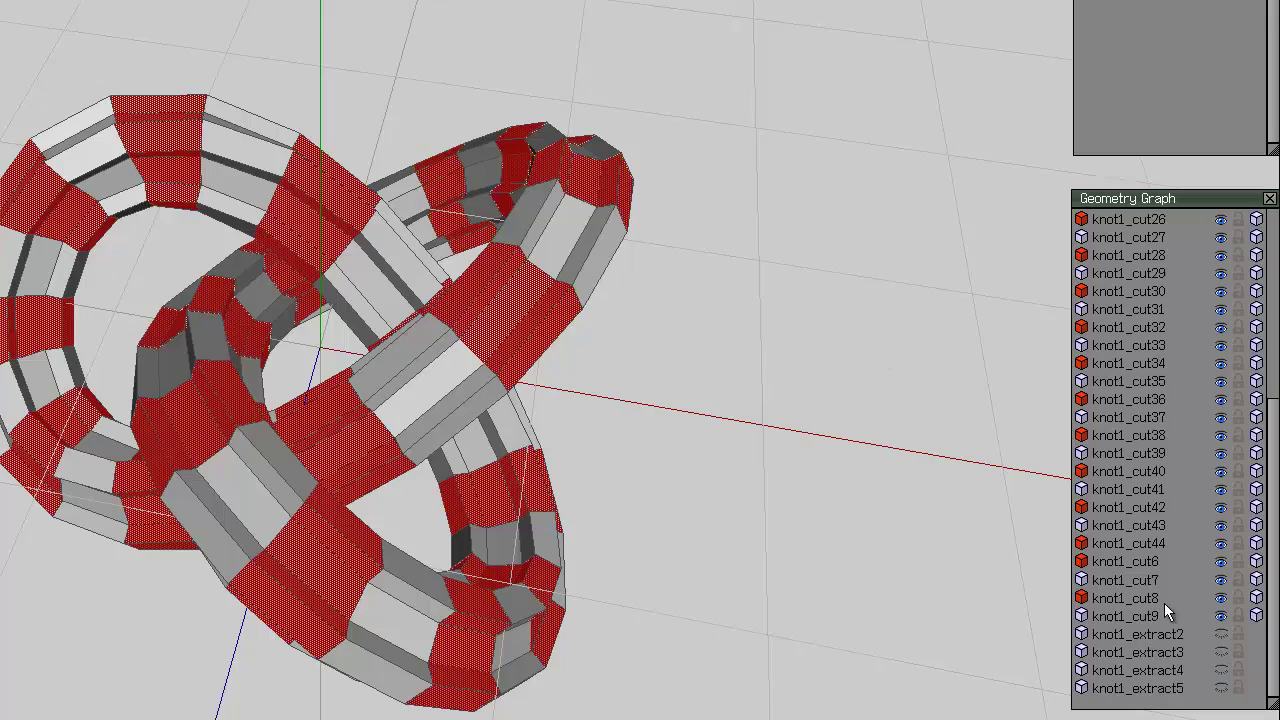
click(1220, 634)
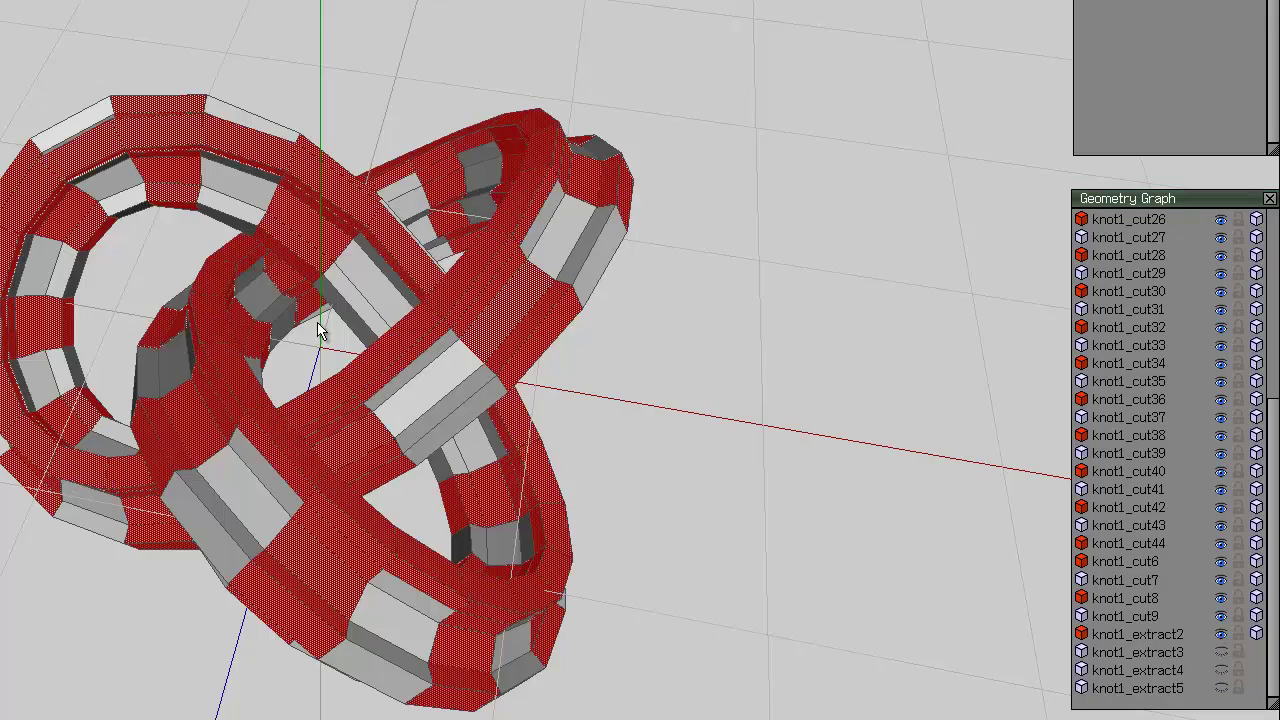
middle_drag(322, 330, 722, 408)
middle_drag(466, 187, 560, 286)
middle_drag(603, 438, 869, 297)
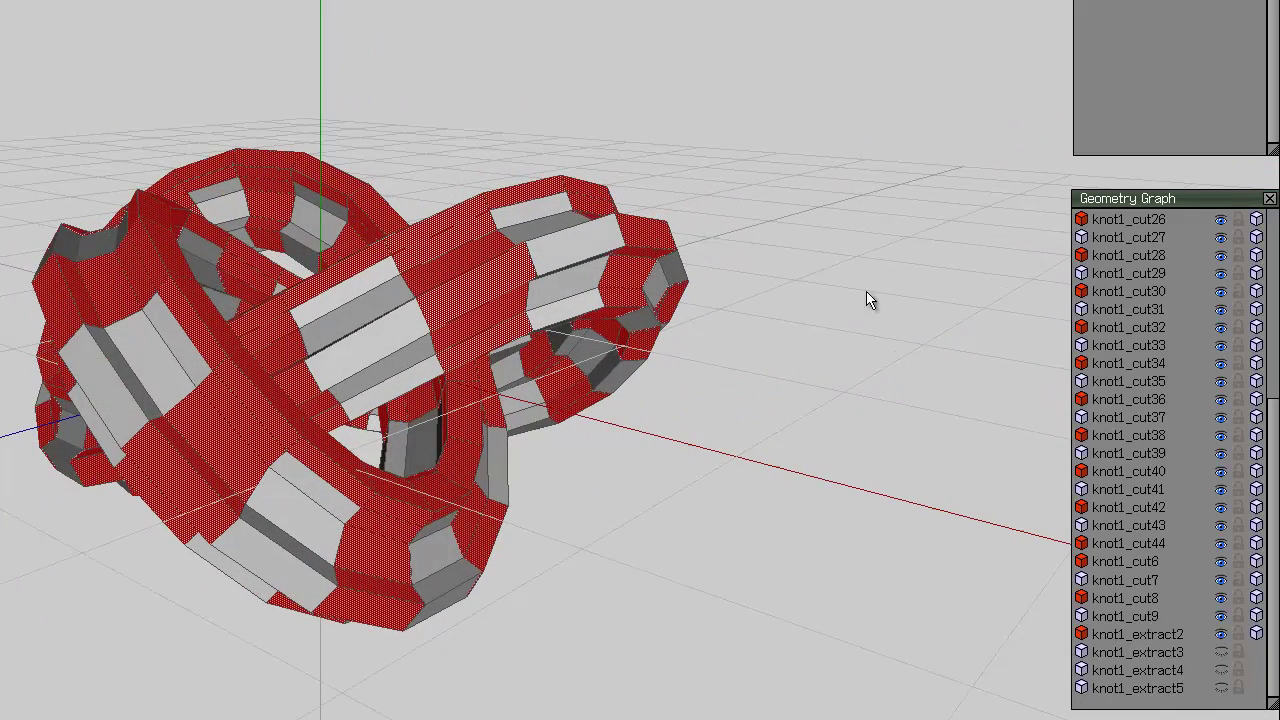
click(1221, 653)
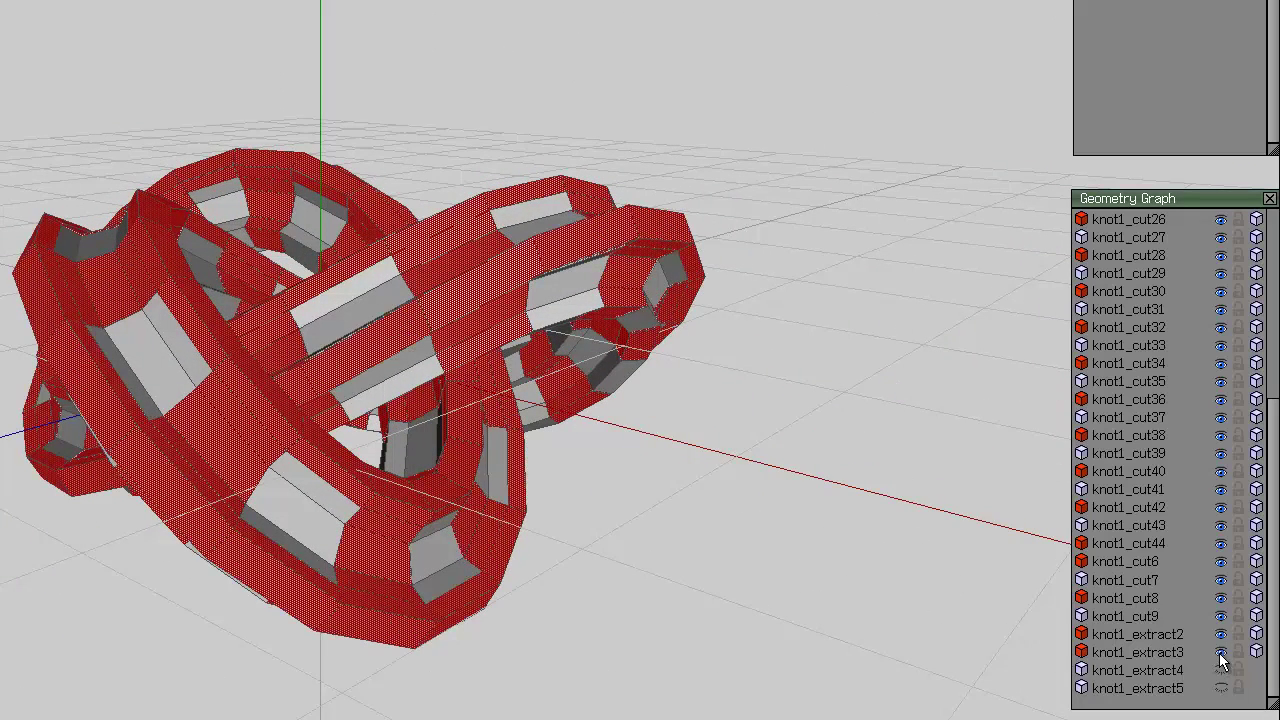
click(1221, 653)
click(1222, 670)
click(1221, 670)
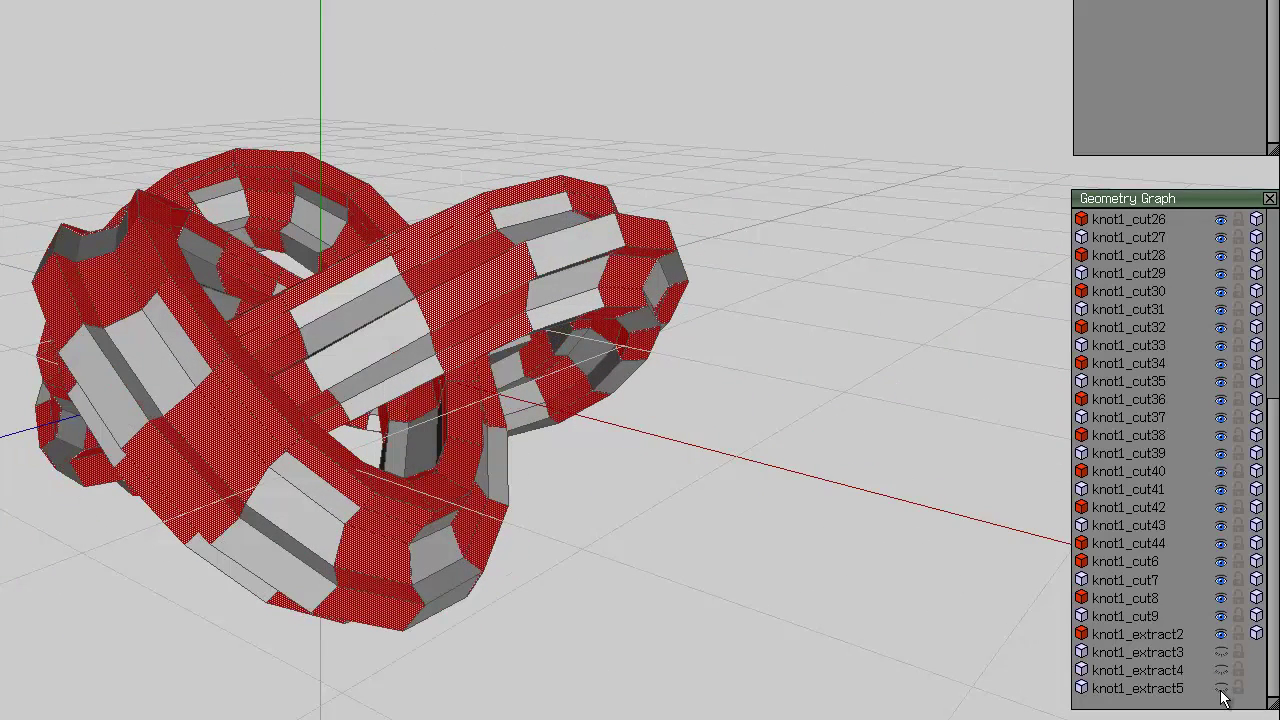
Show knot1_extract5 and weld it with knot1_extract2 and the selected alternating segments into one object
click(1221, 688)
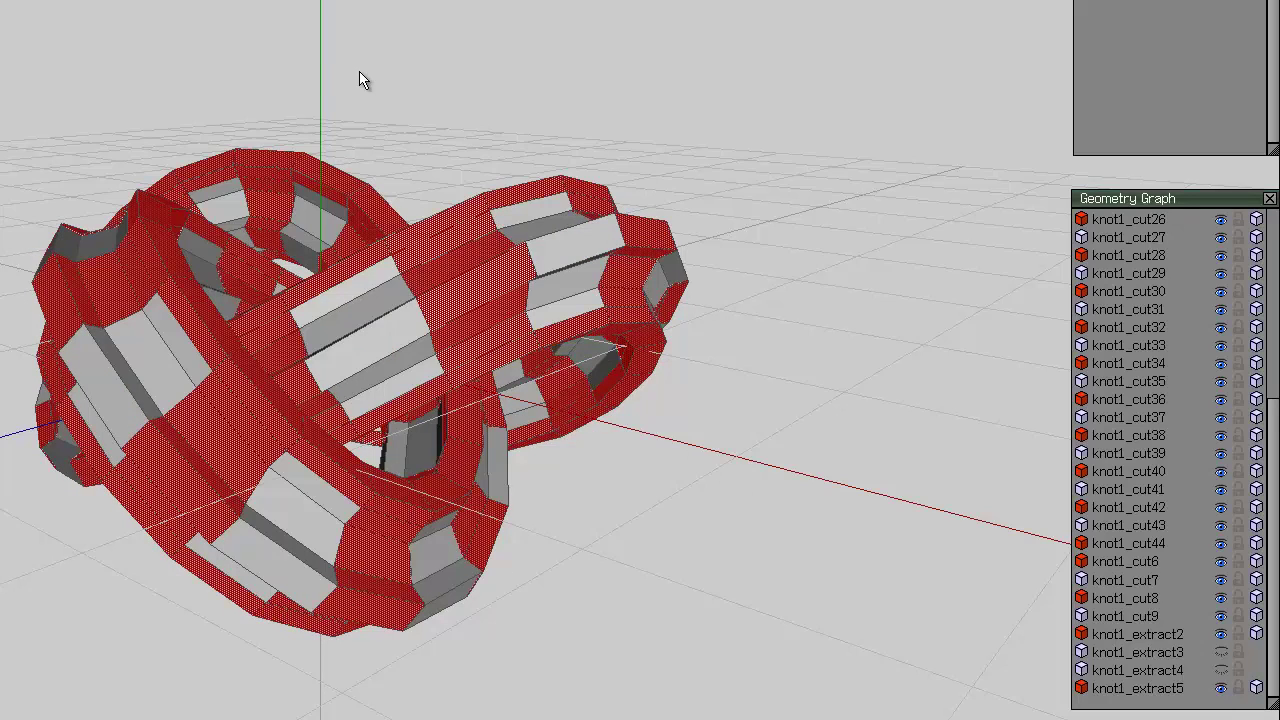
right_click(333, 57)
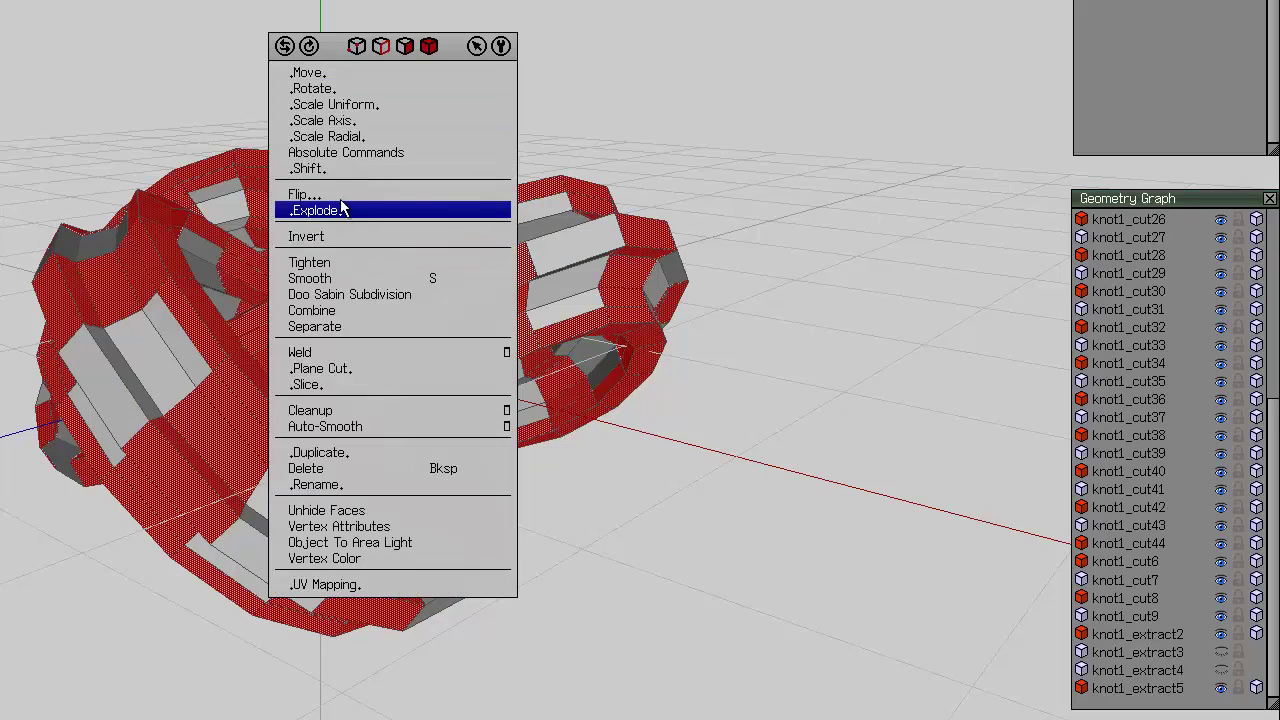
click(360, 352)
middle_drag(360, 352, 771, 307)
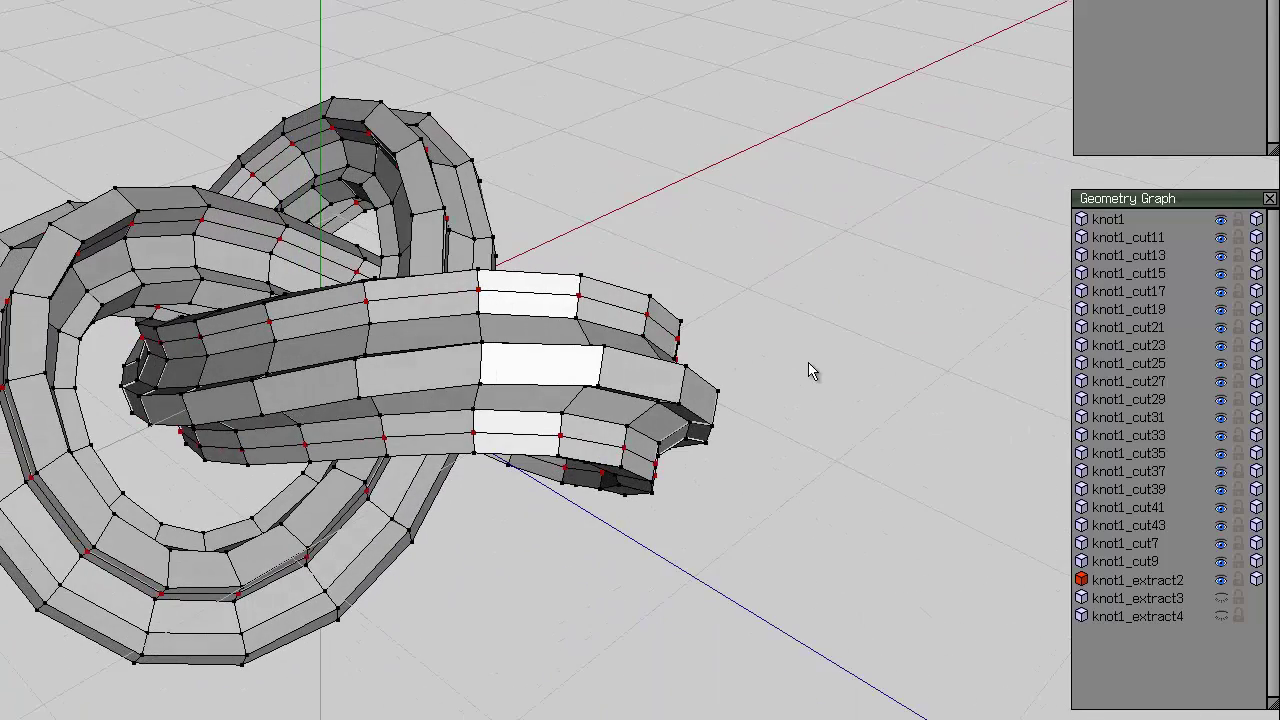
Hide the welded knot1_extract2 object and show the strip objects knot1_extract3 and knot1_extract4 with the remaining segments
click(1222, 581)
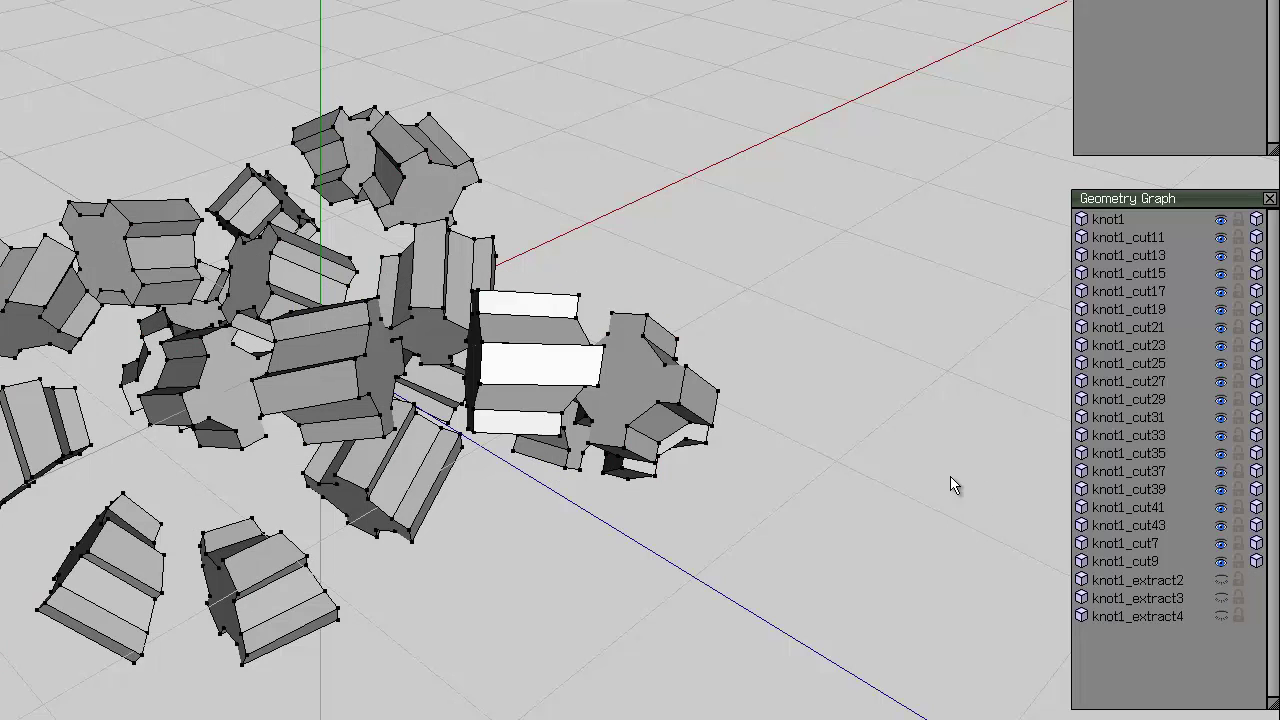
middle_drag(951, 479, 914, 464)
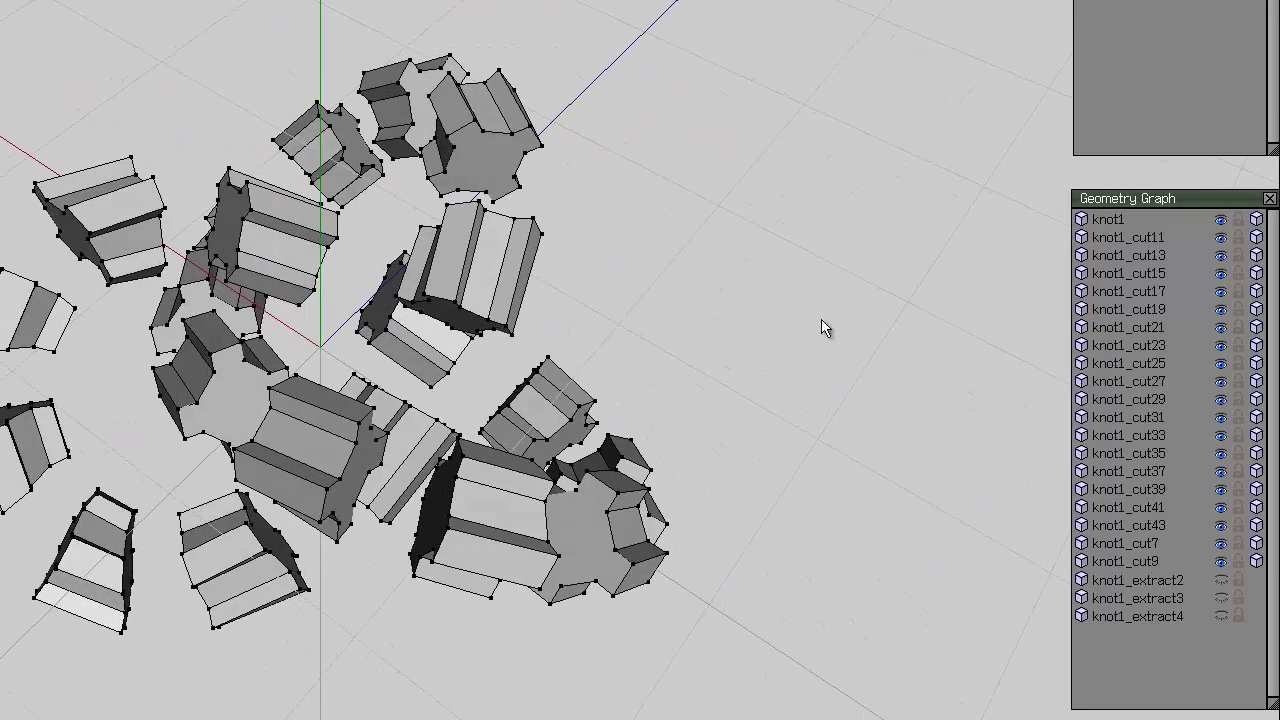
click(1221, 598)
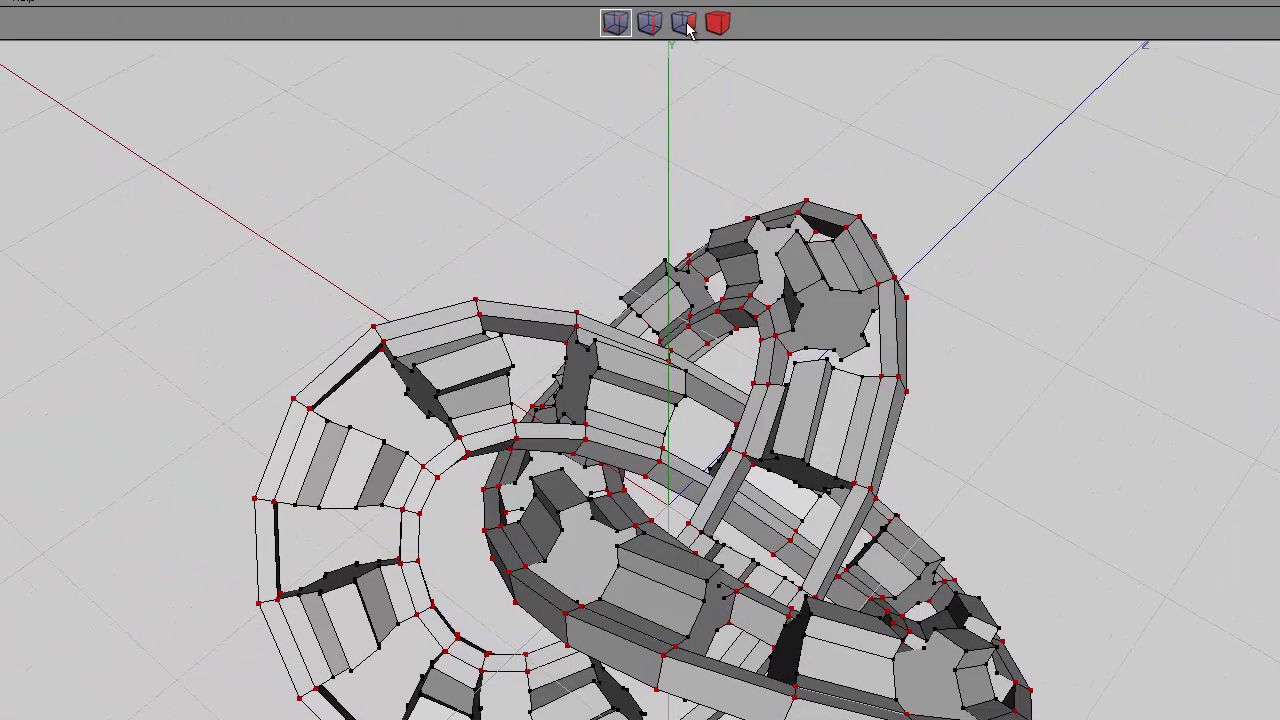
Select all visible segments and strips as whole objects and weld them together
click(718, 23)
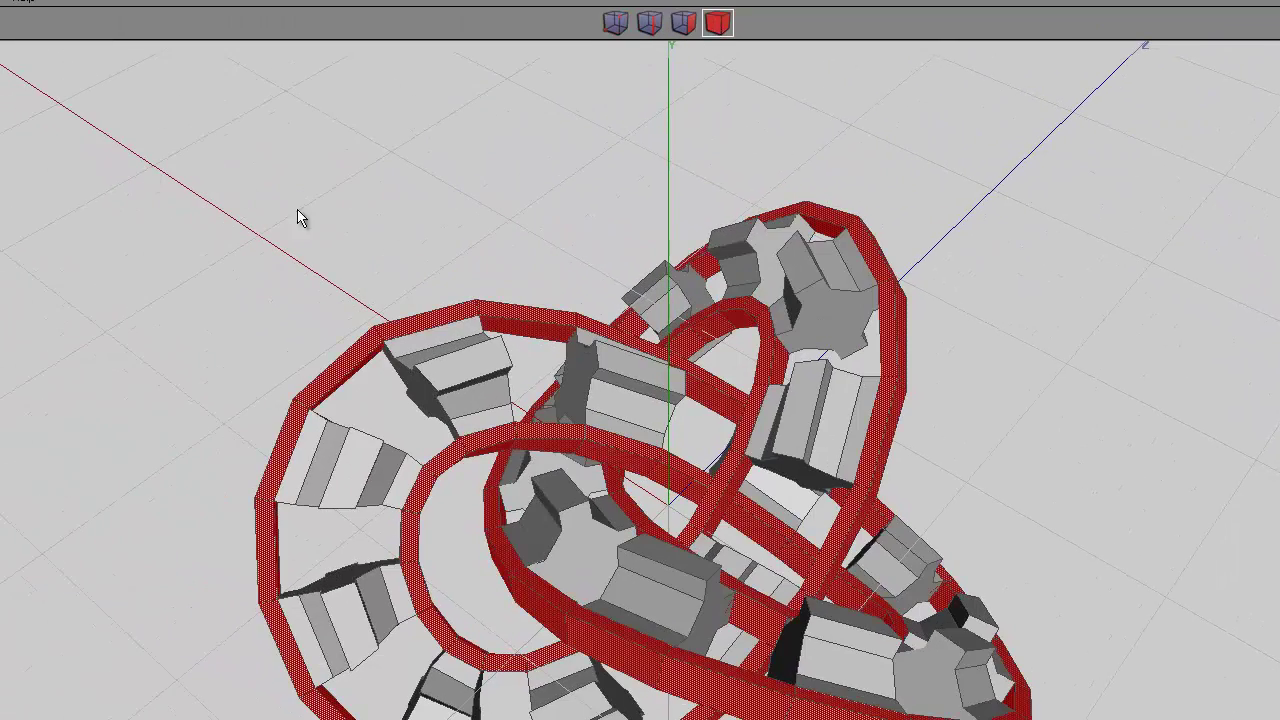
drag(301, 218, 1051, 674)
right_click(449, 142)
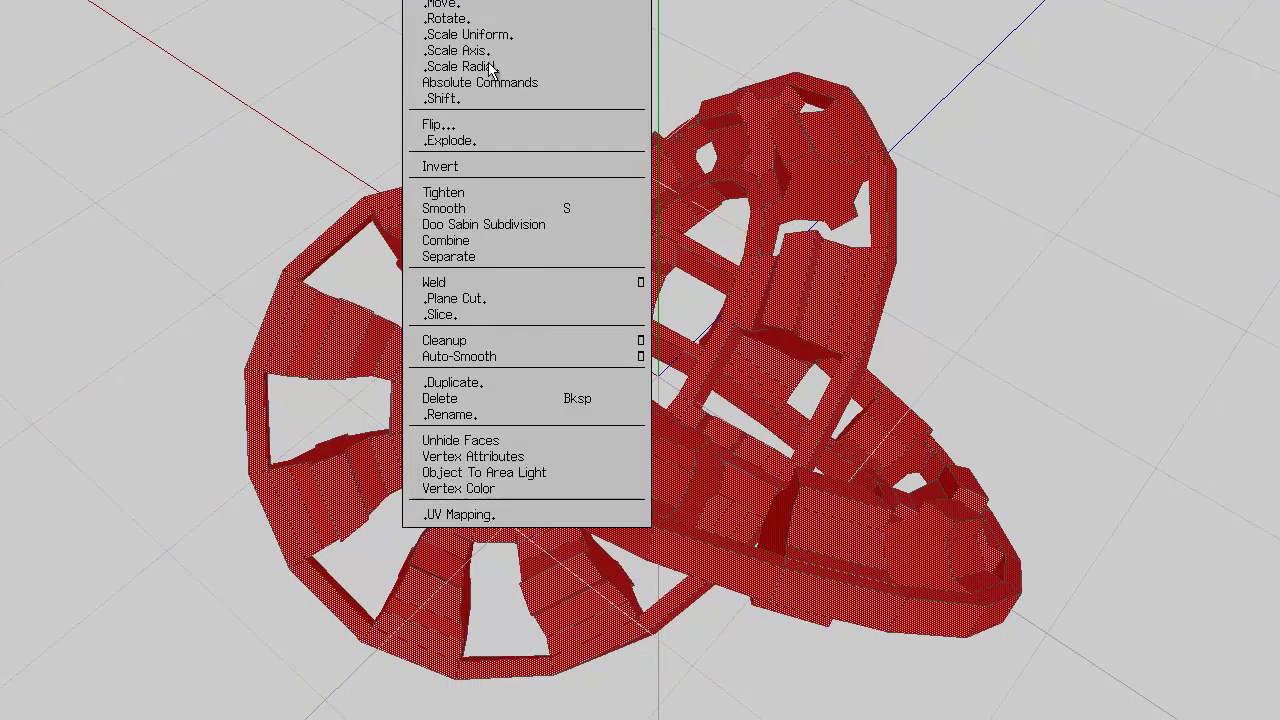
click(508, 296)
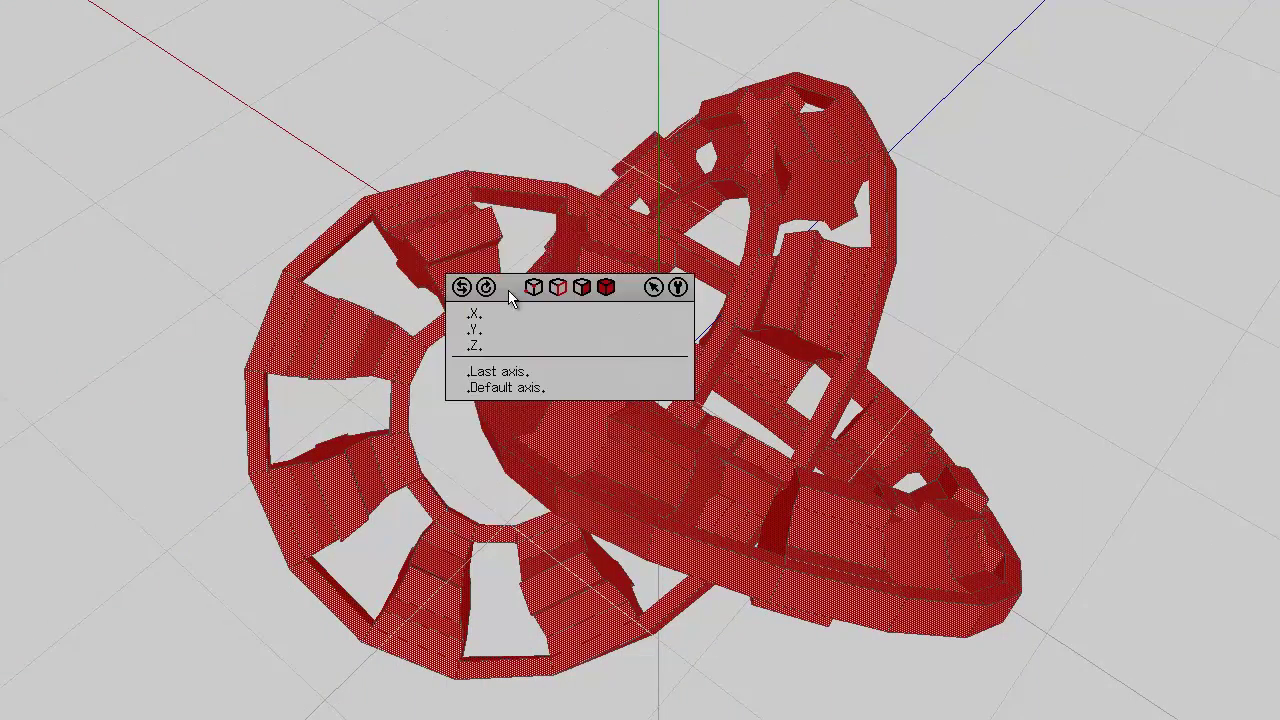
right_click(489, 88)
click(493, 362)
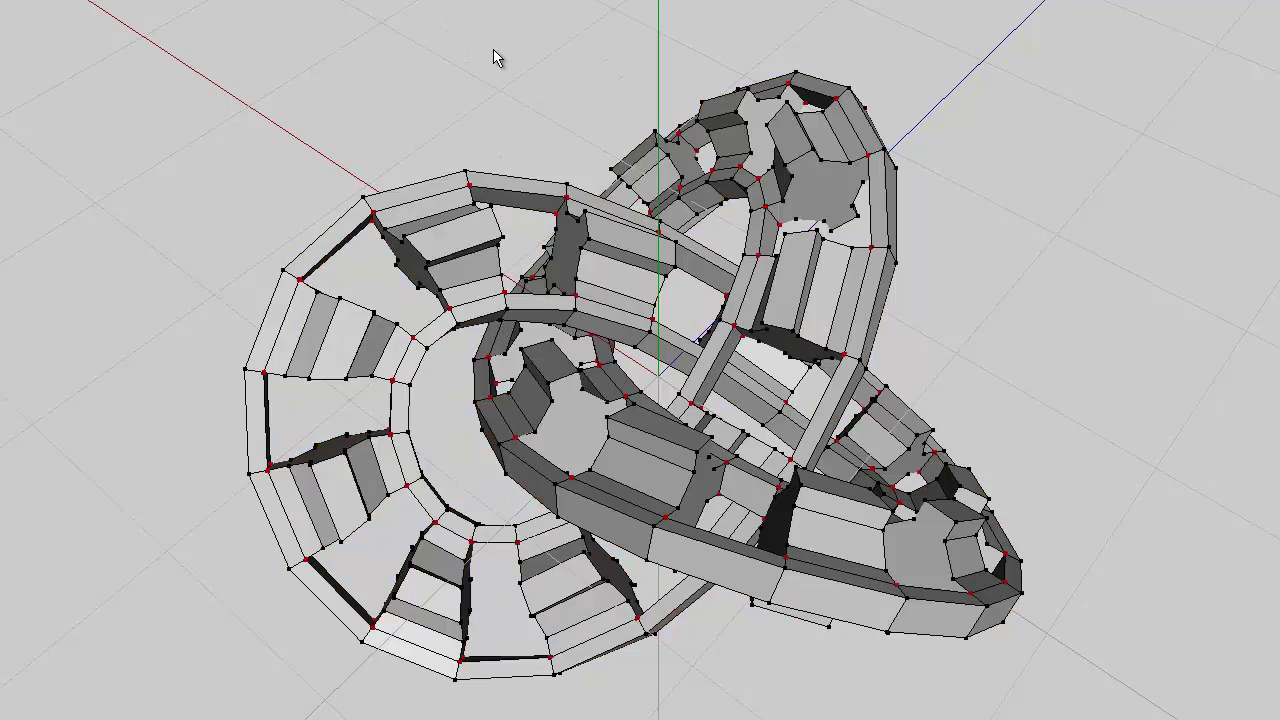
middle_drag(494, 51, 537, 112)
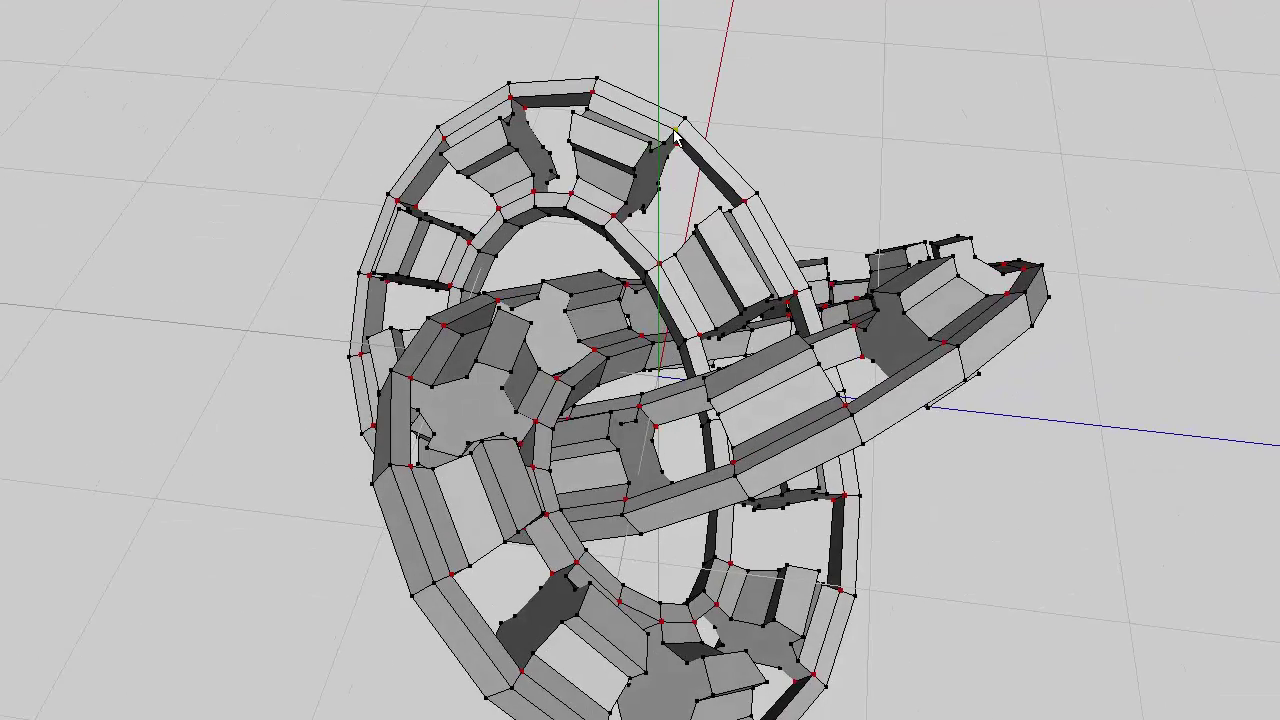
middle_drag(783, 100, 641, 72)
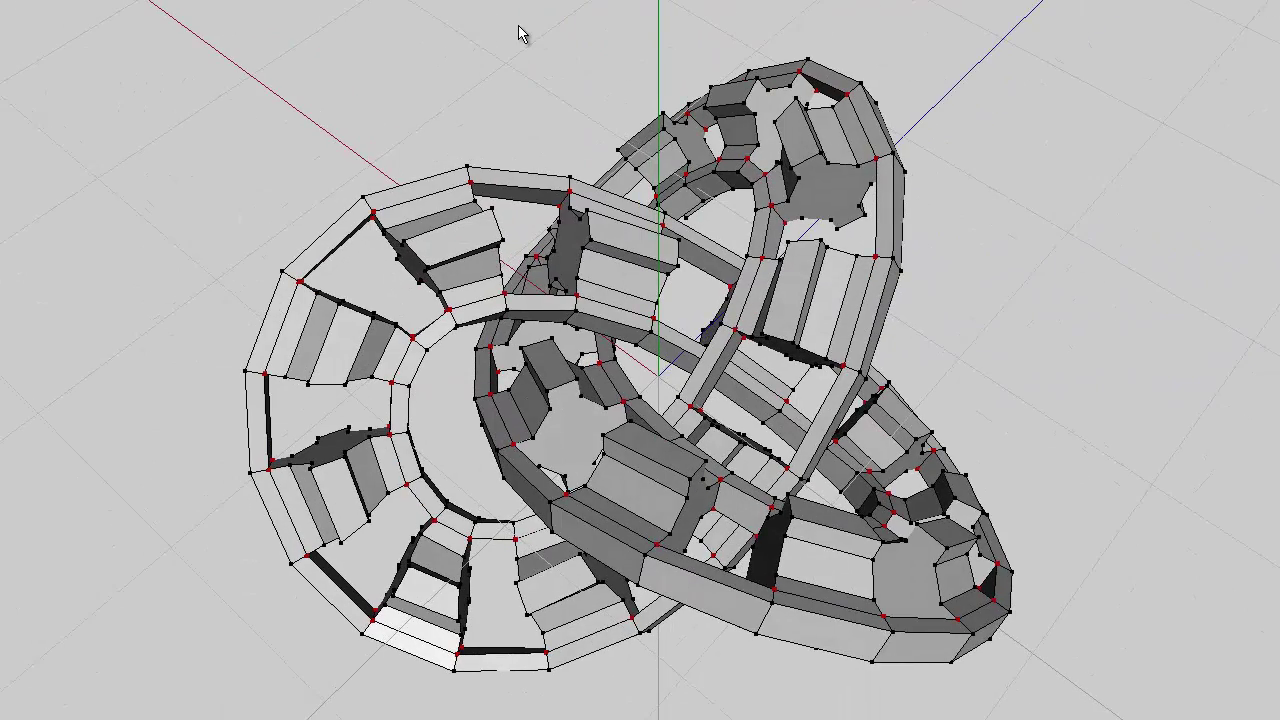
Expand the weld vertex selection across the strips, invert it to the segment vertices, and clear the selection
key(plus)
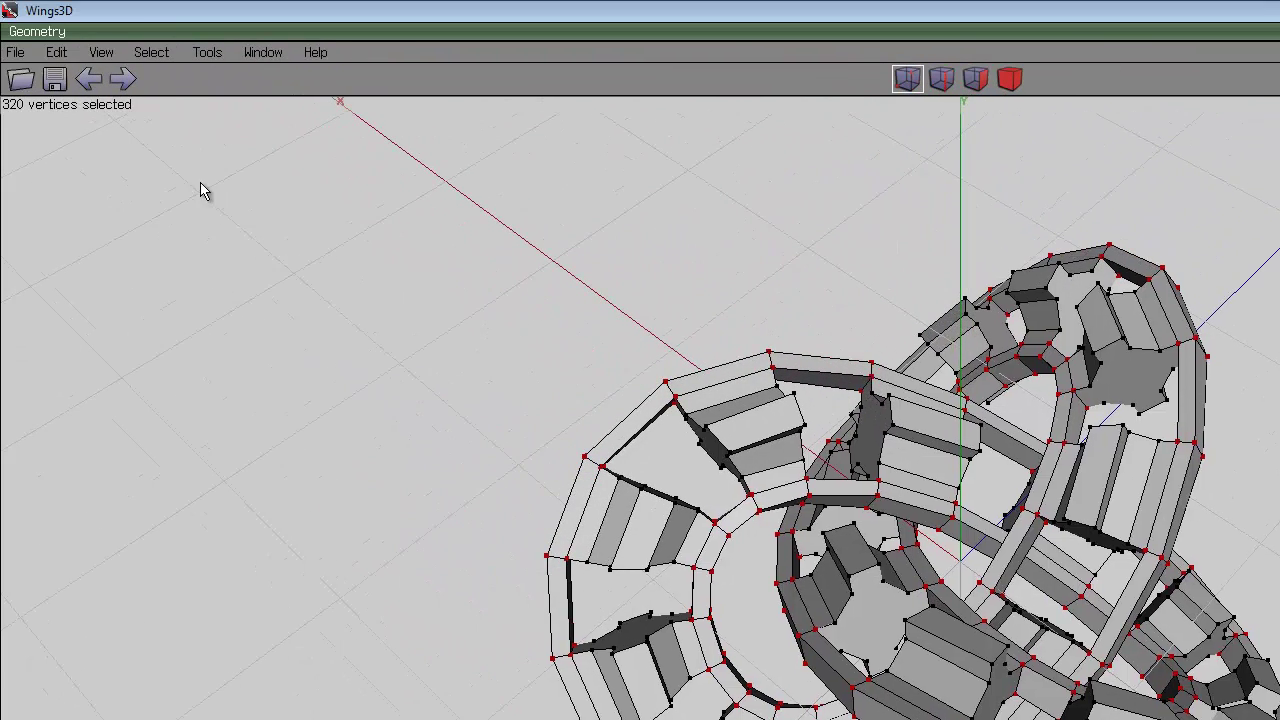
click(205, 282)
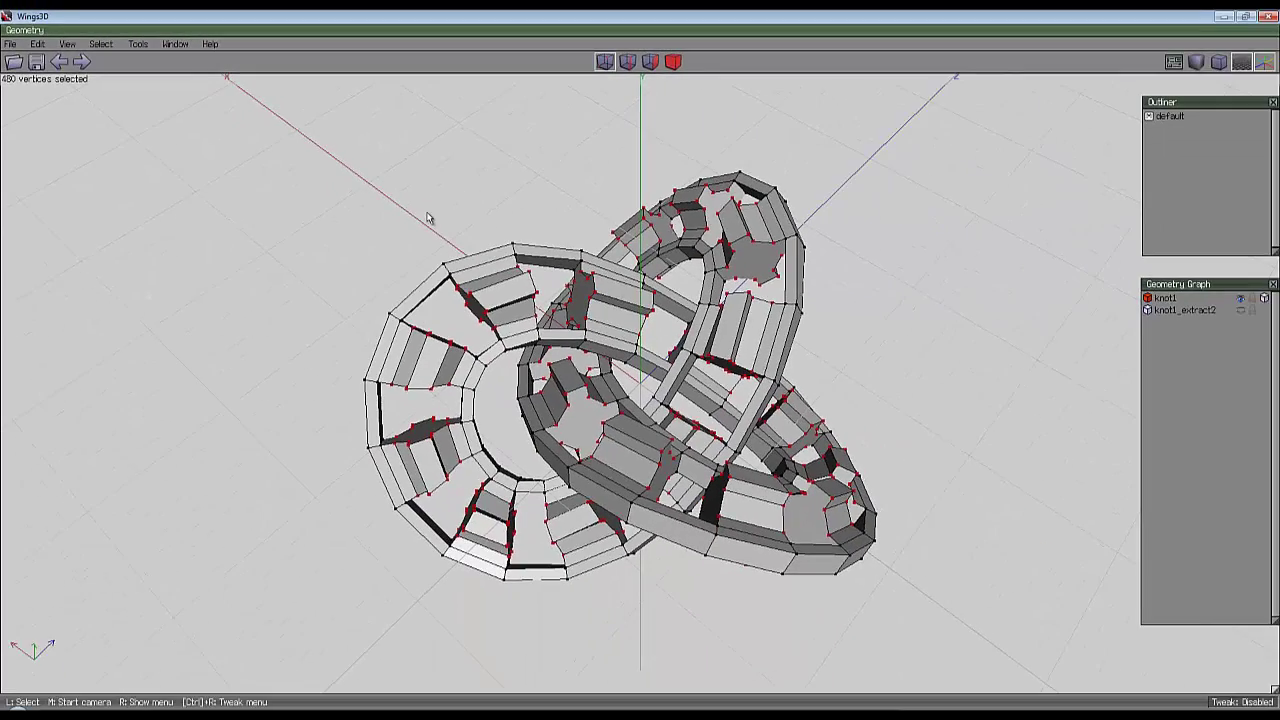
key(space)
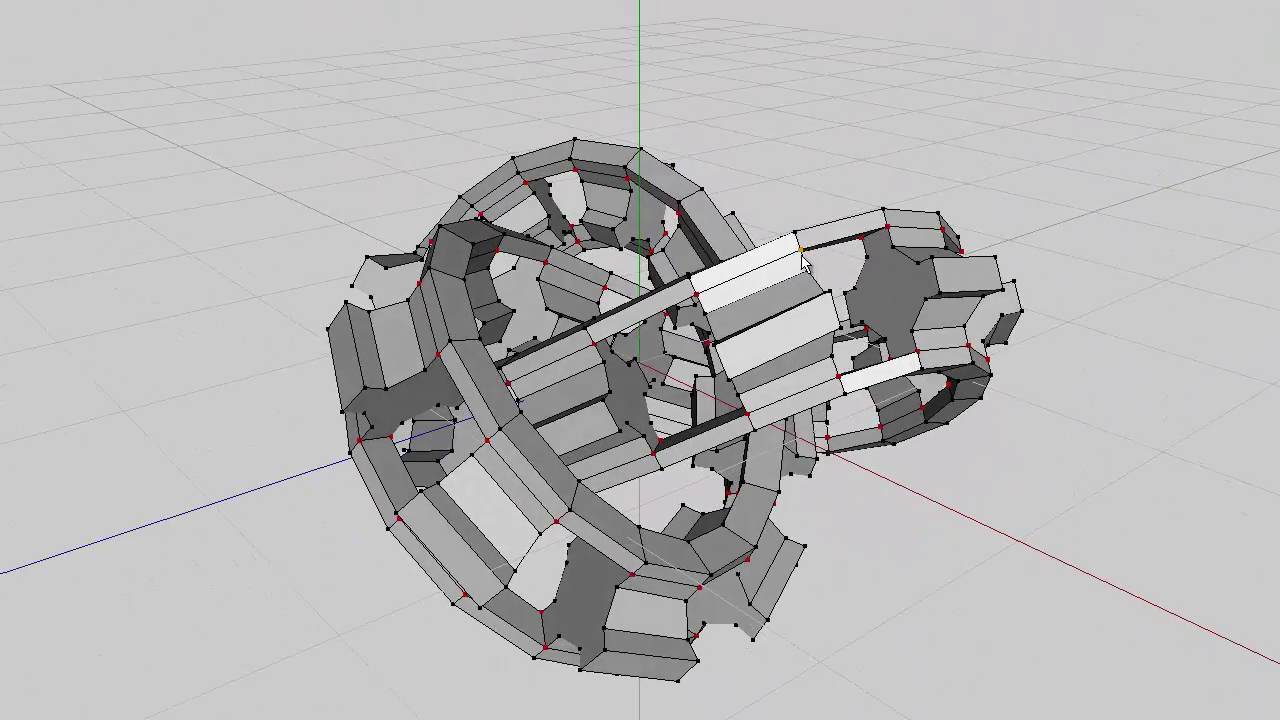
Clear the vertex selection and select the lengthwise edge loops along the welded knot's strips
middle_drag(818, 93, 945, 134)
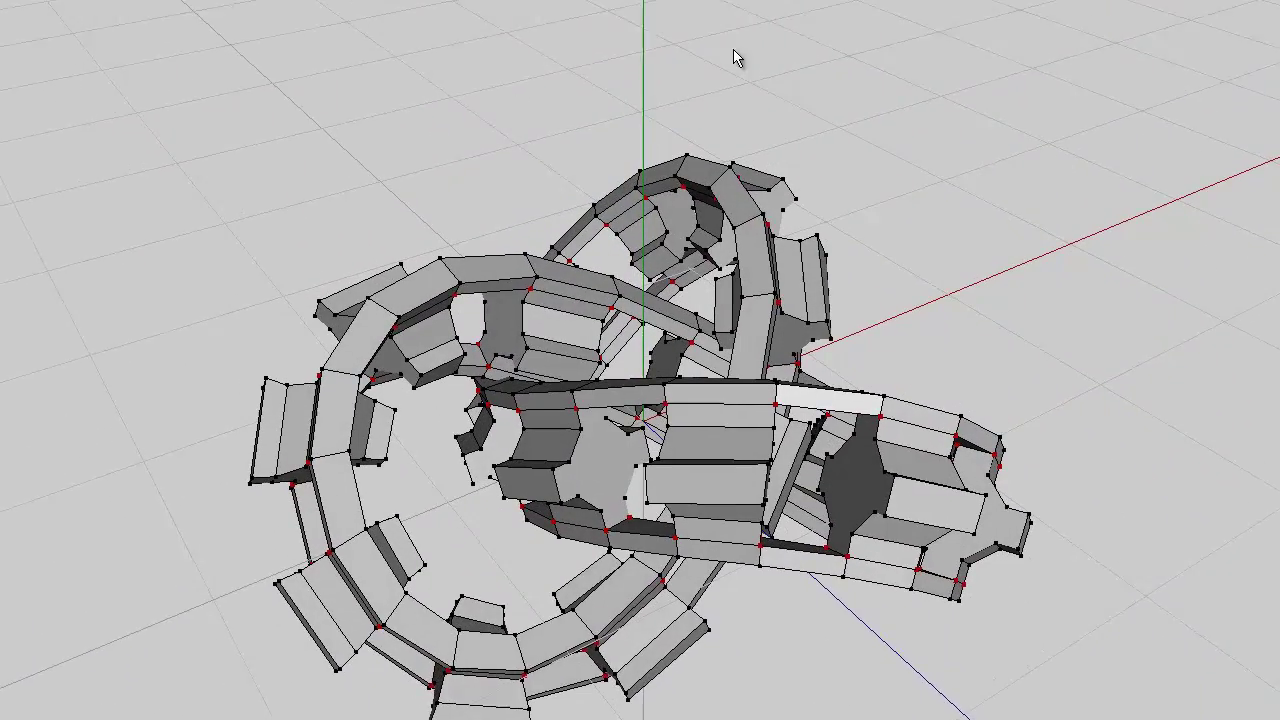
key(space)
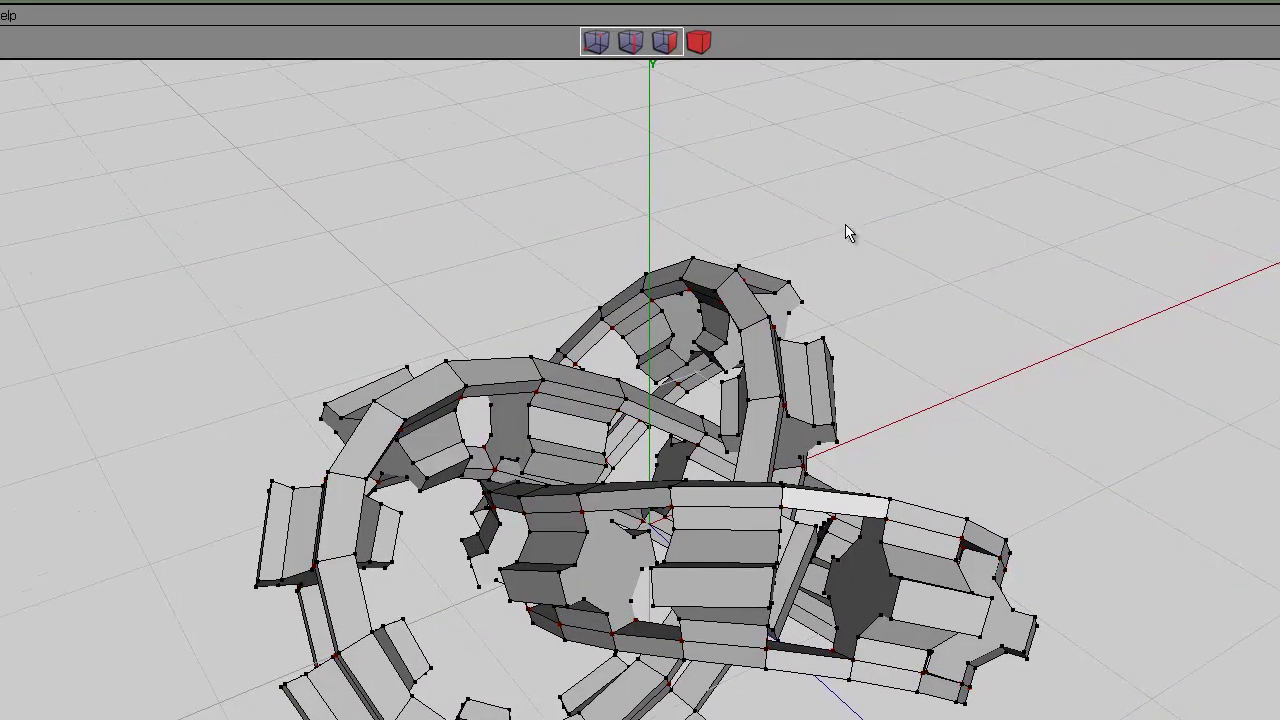
click(631, 42)
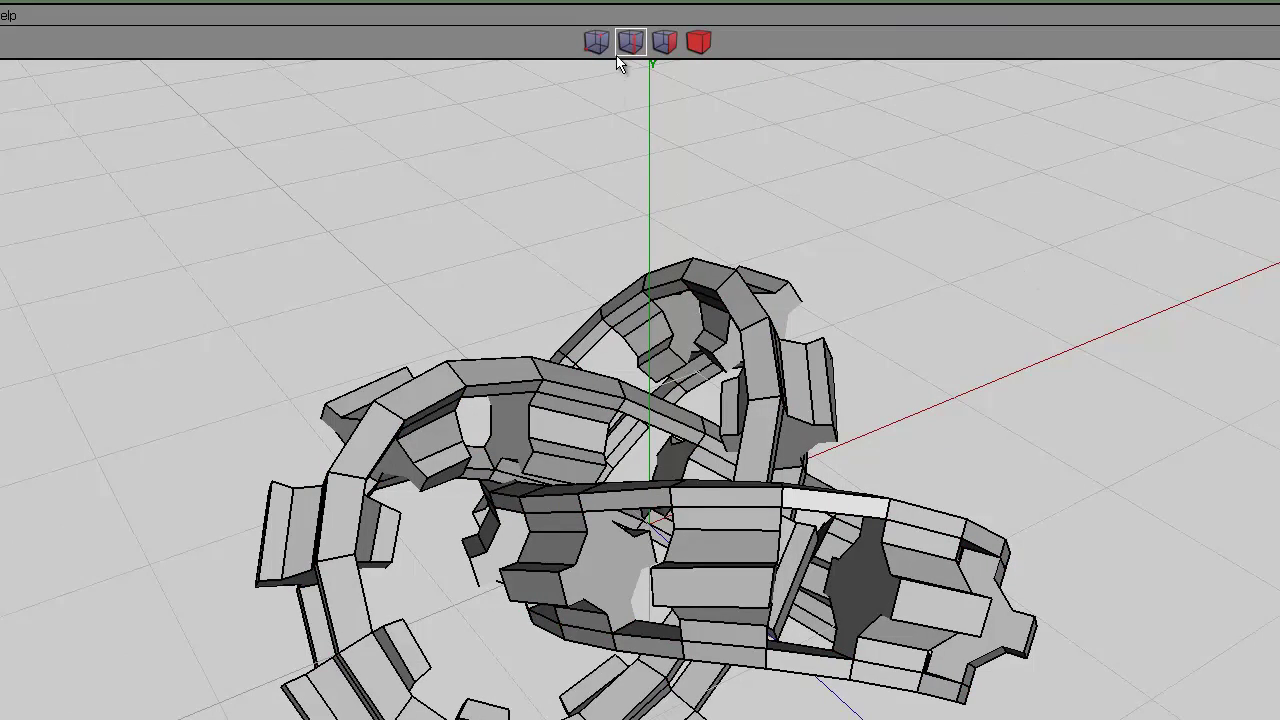
click(757, 374)
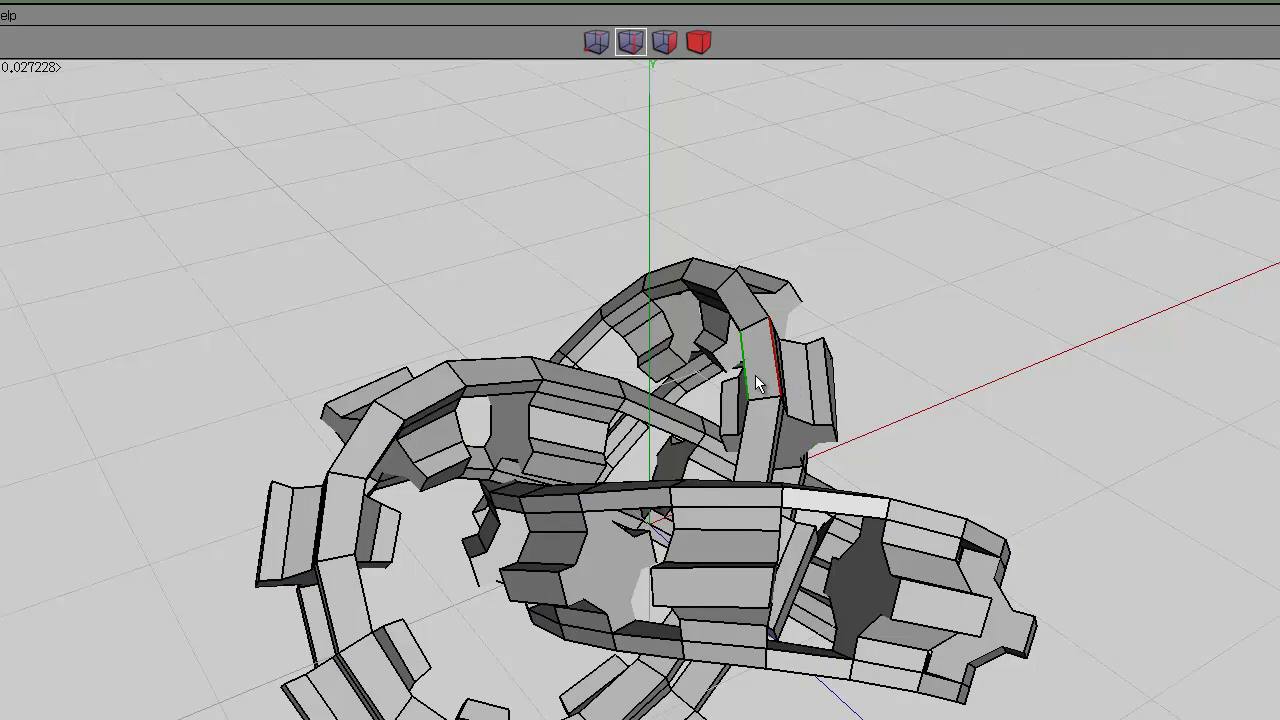
middle_drag(757, 374, 789, 226)
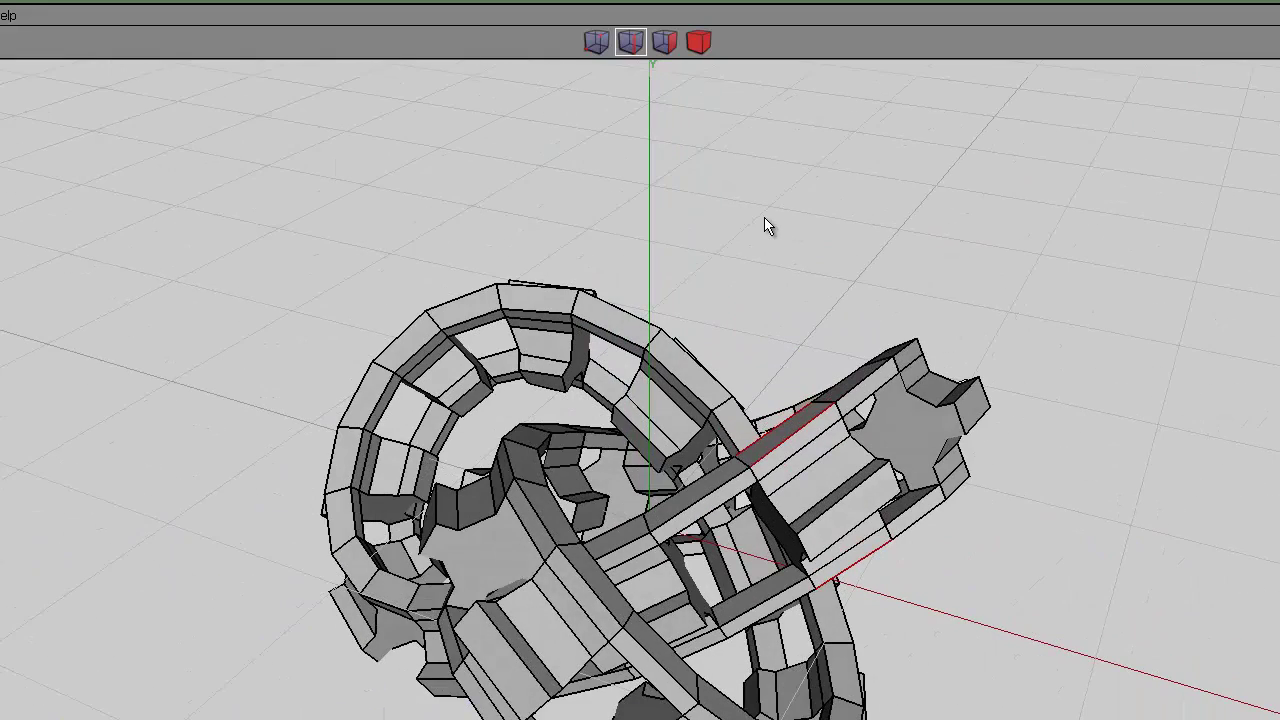
key(l)
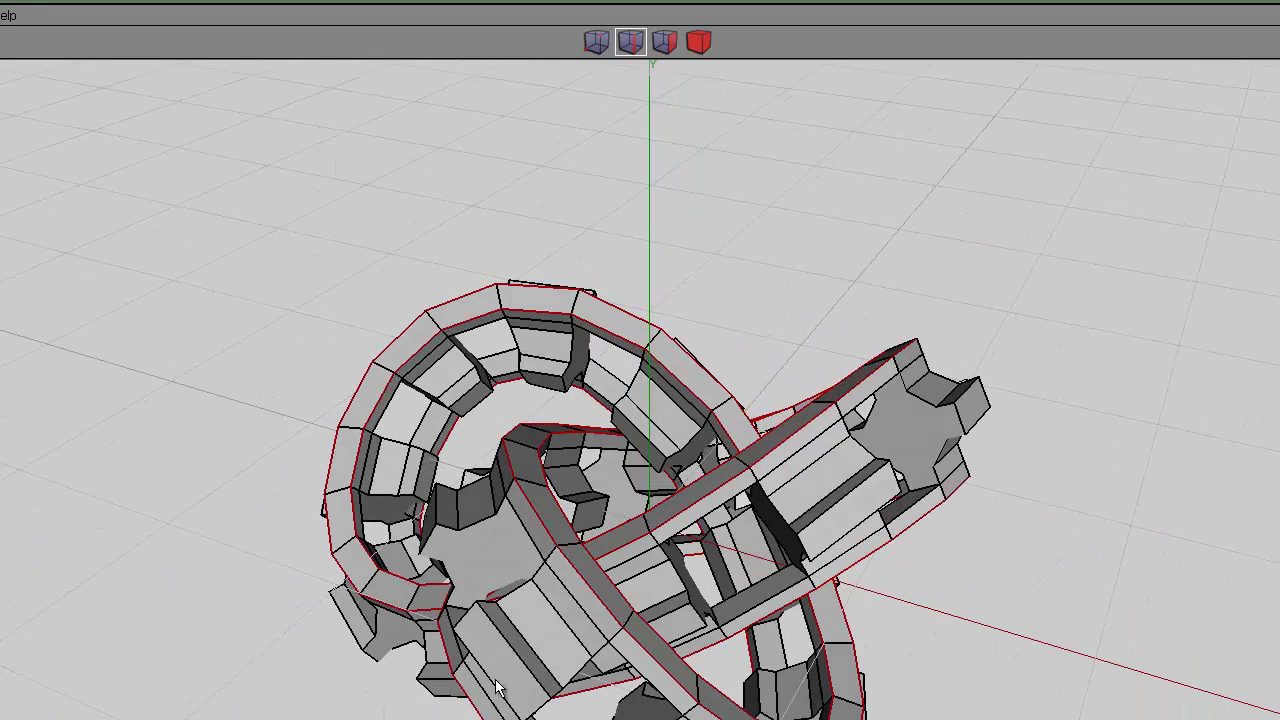
Convert the edge loop selection to vertices, invert it to the remaining vertices, and delete them
click(598, 41)
middle_drag(652, 508, 646, 222)
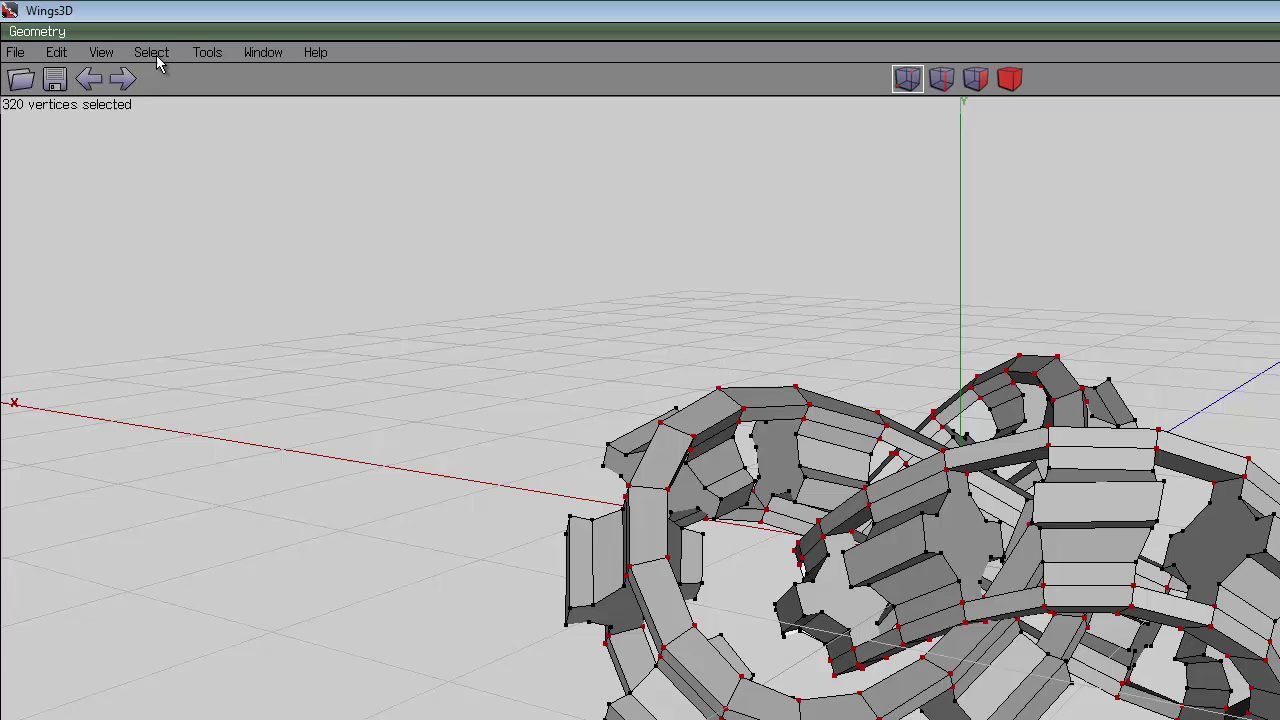
click(151, 52)
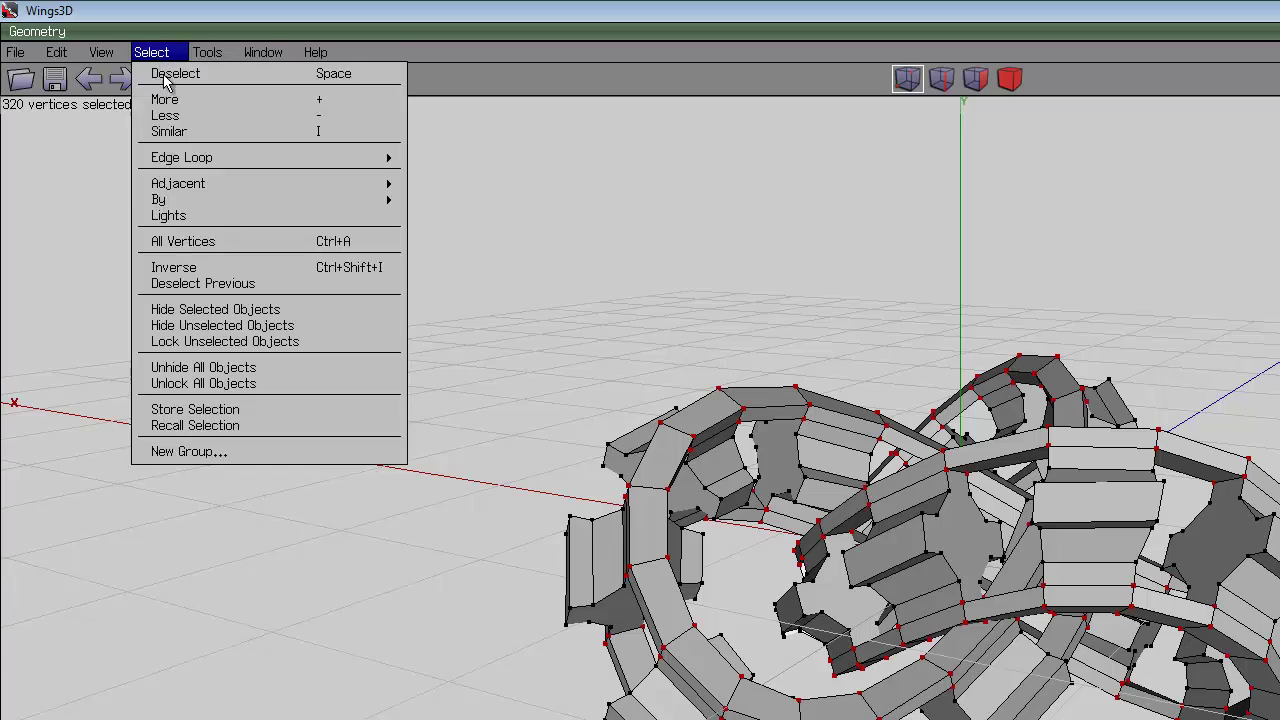
click(211, 285)
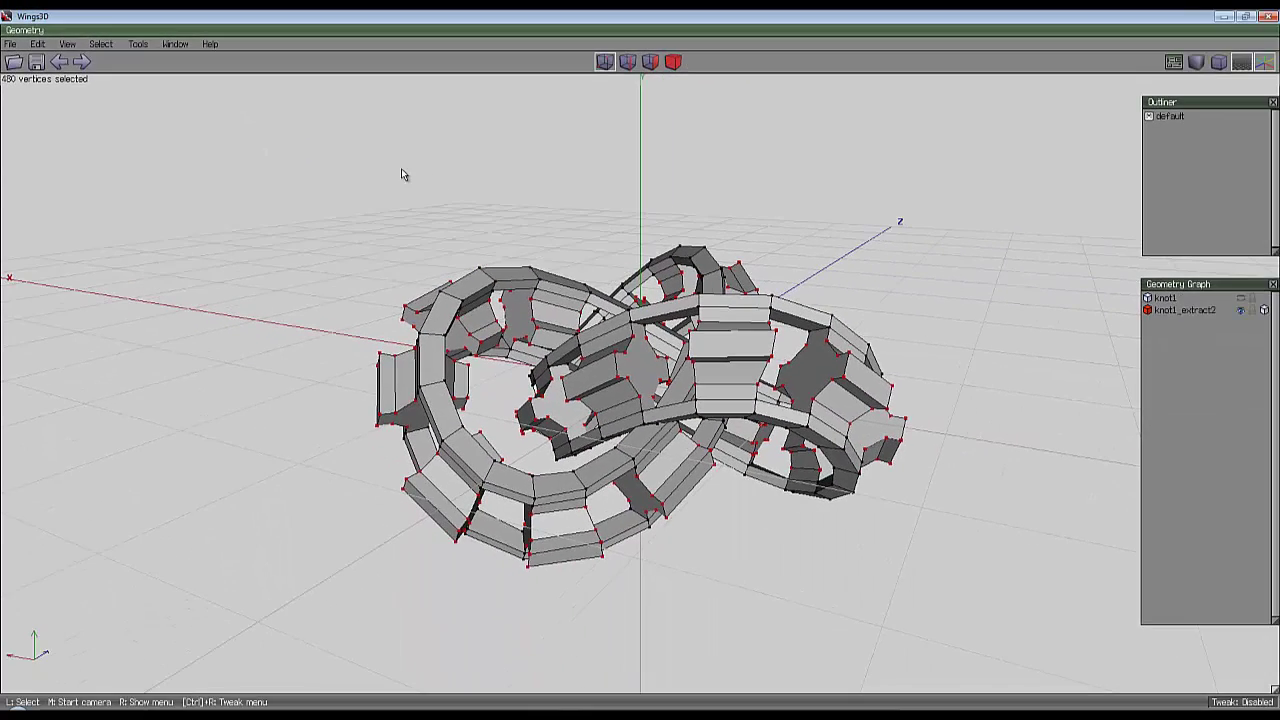
key(BackSpace)
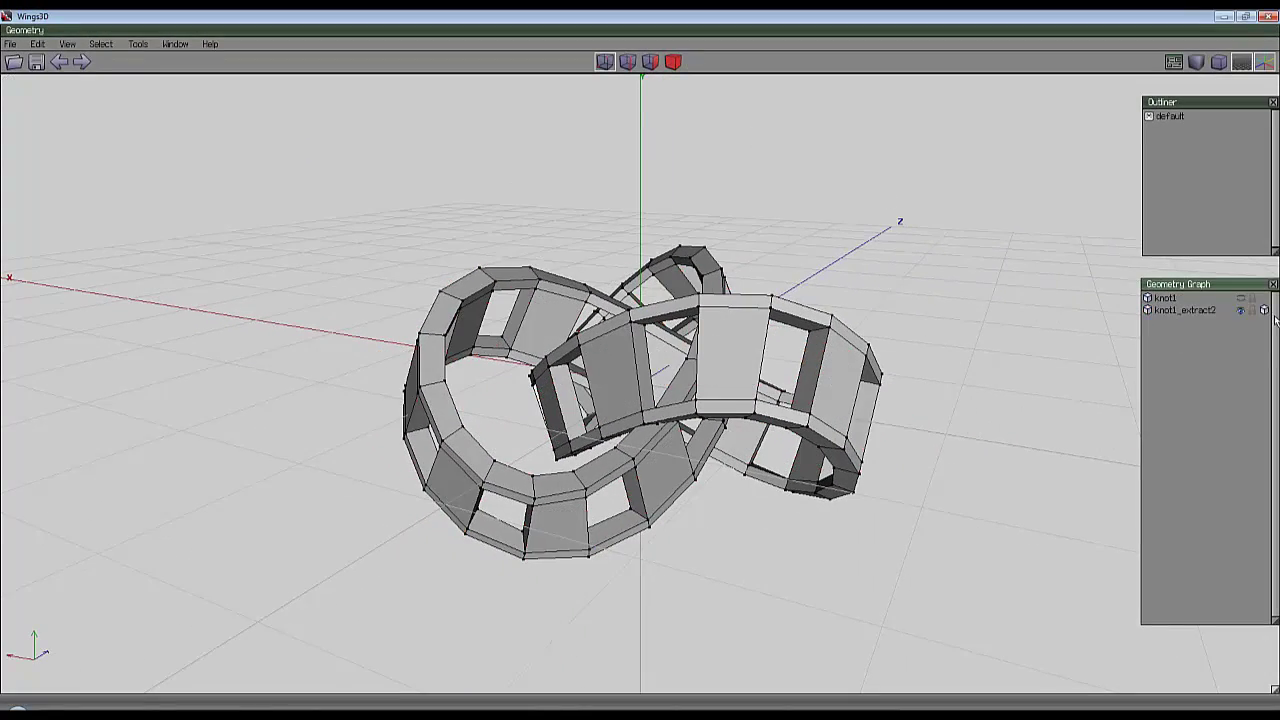
Show the hidden knot1 object and select both knot1 and knot1_extract2 as whole objects
click(1240, 298)
middle_click(928, 280)
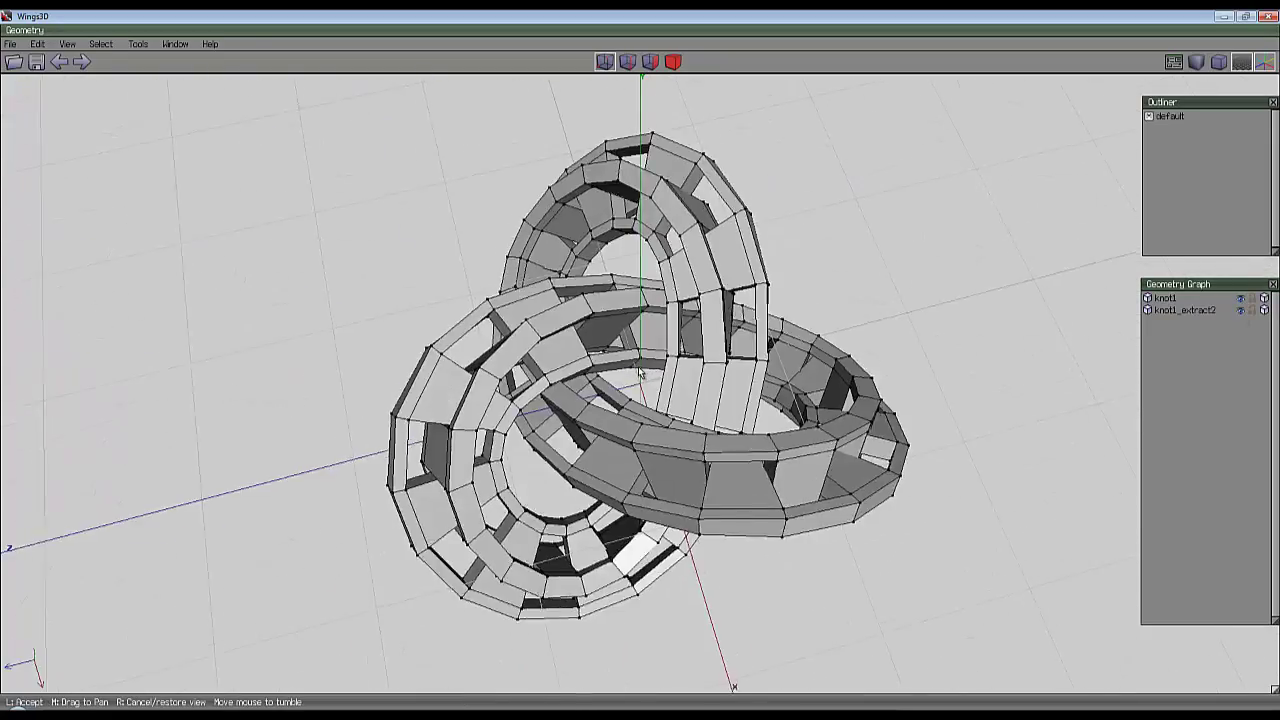
click(917, 294)
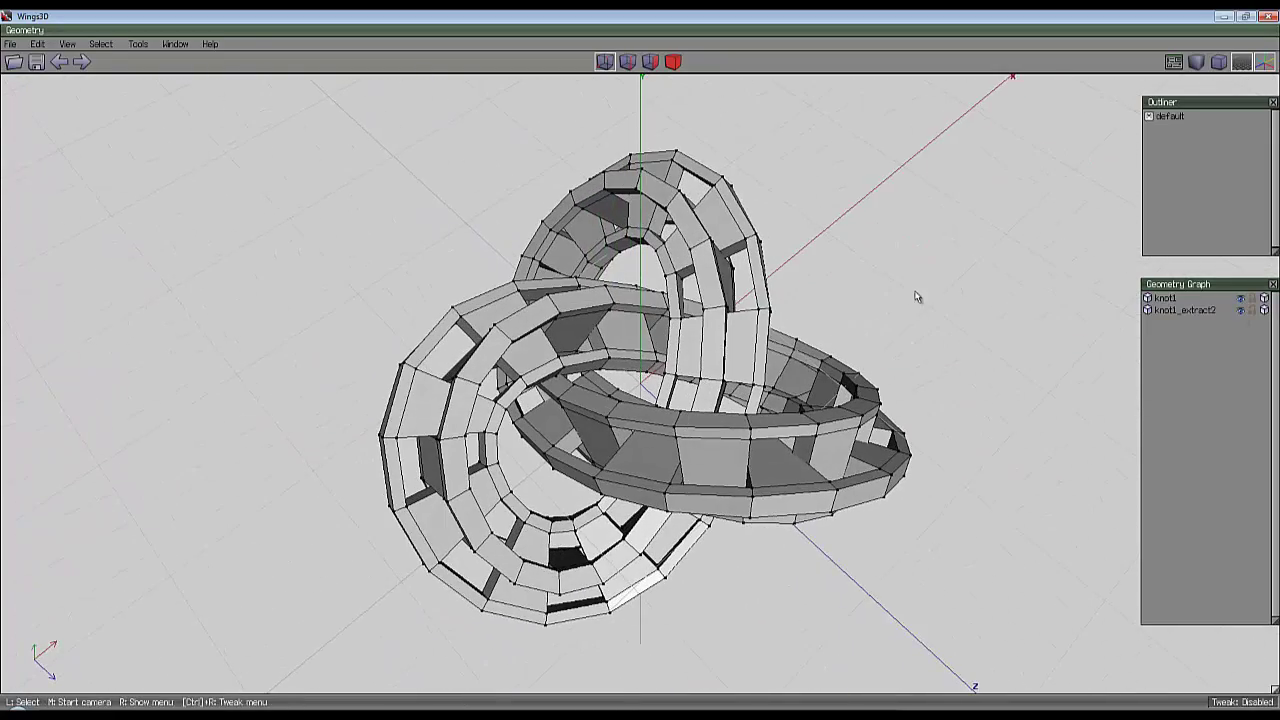
click(673, 63)
click(760, 289)
click(709, 260)
Smooth both selected knot objects three times and clear the selection
middle_click(835, 234)
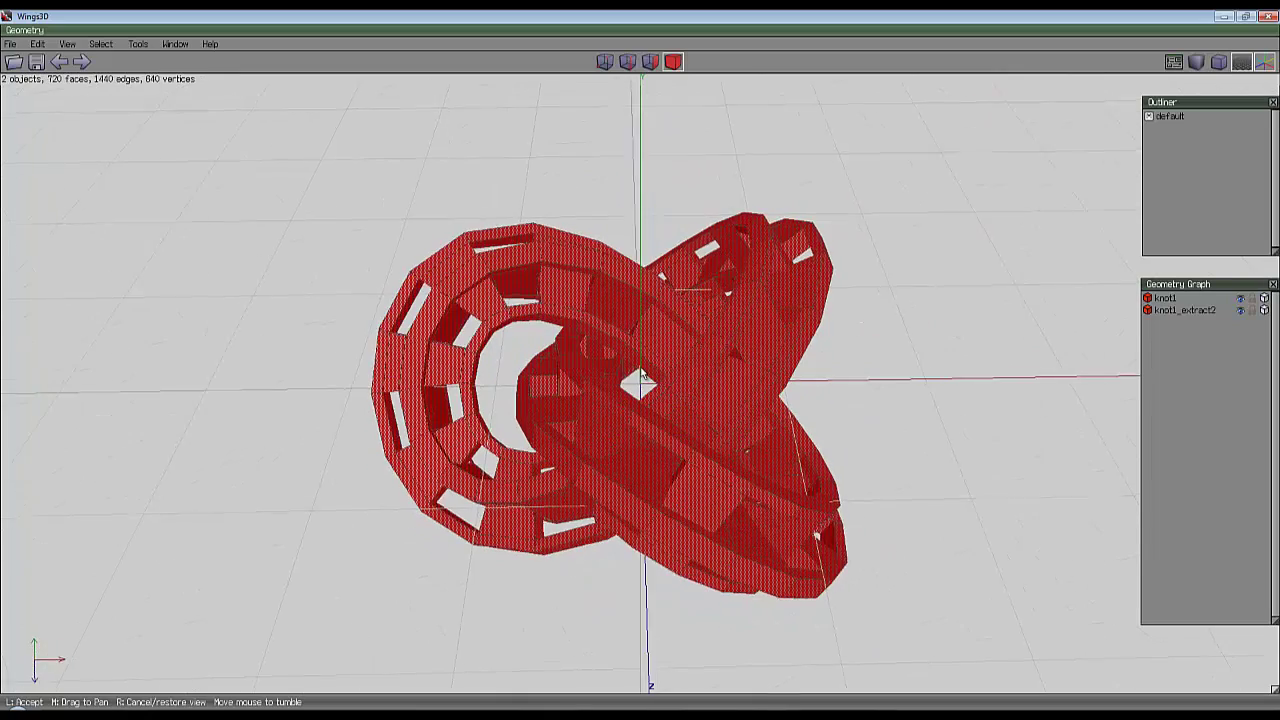
click(800, 200)
middle_click(800, 200)
click(831, 227)
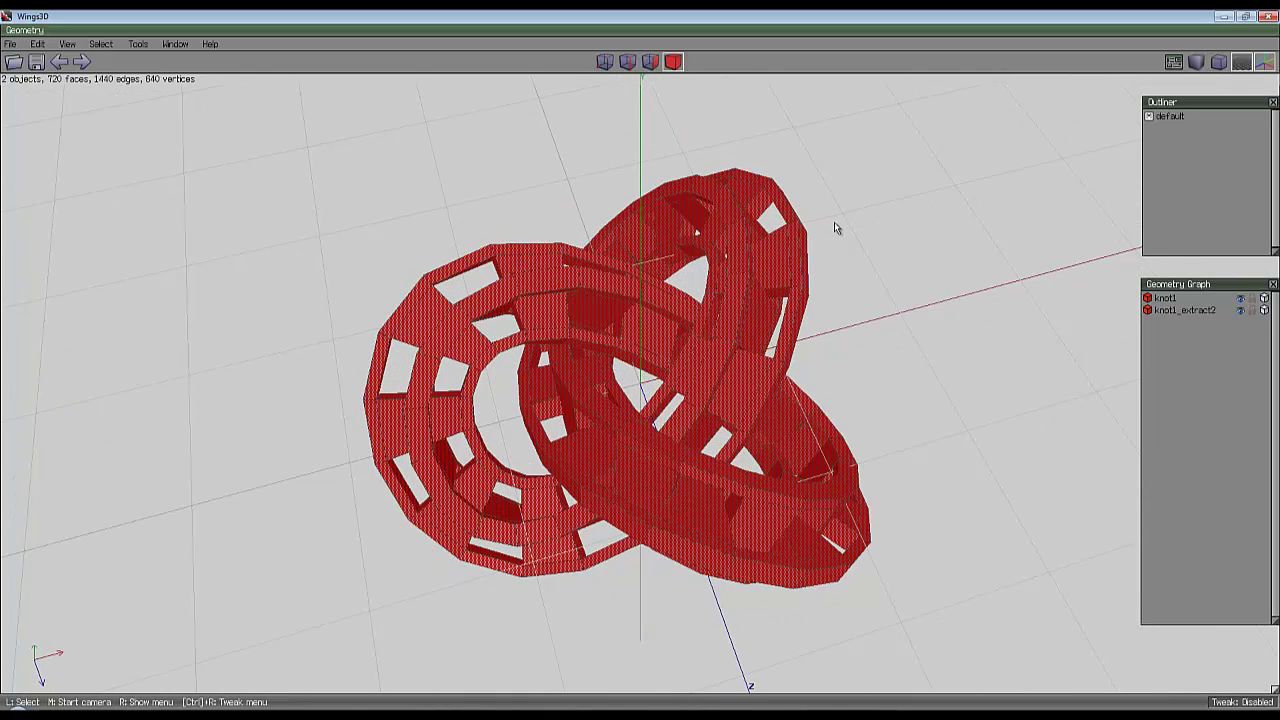
key(s)
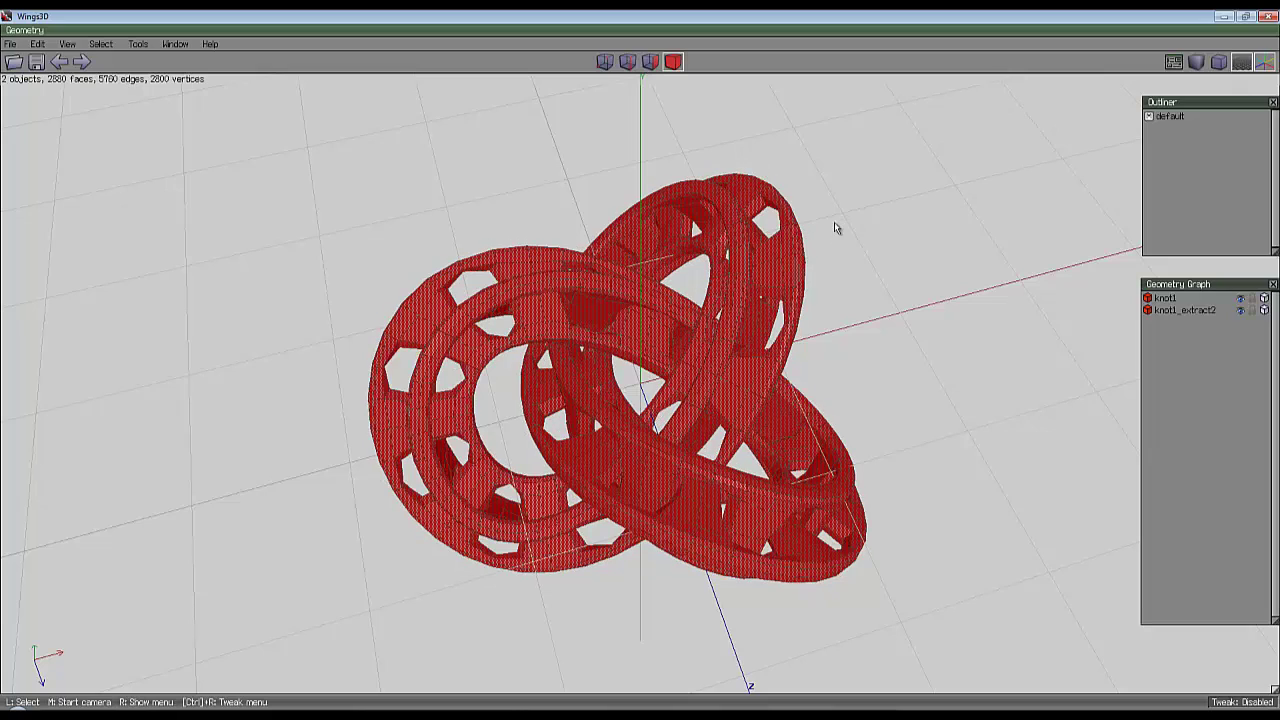
key(s)
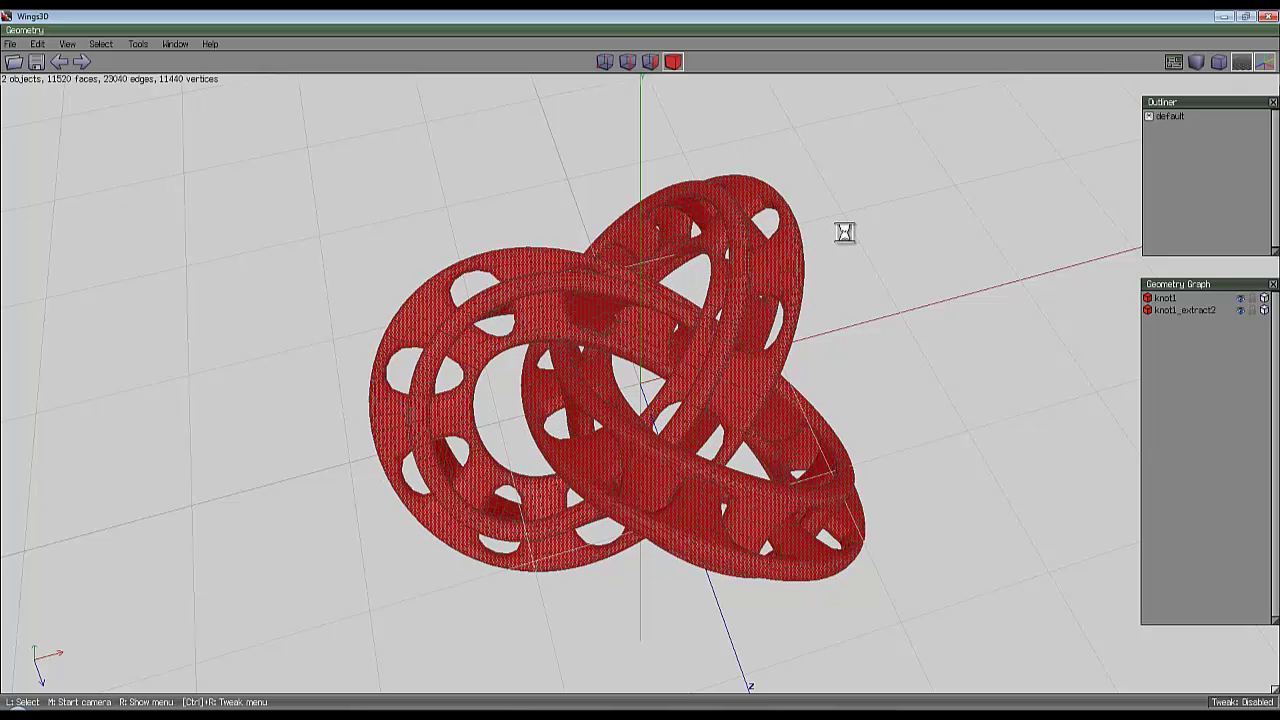
key(space)
Select only the smoothed knot1 object and examine how it interlocks with knot1_extract2 from several angles
middle_click(826, 203)
click(826, 203)
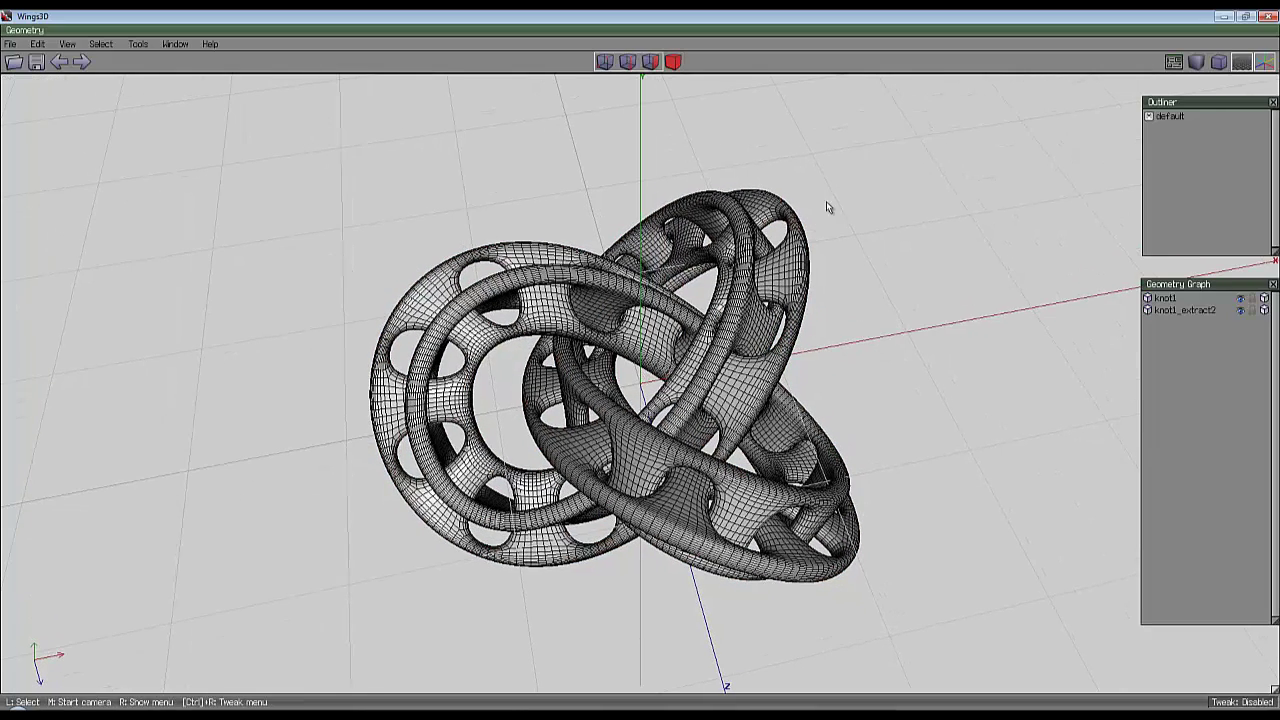
click(673, 63)
click(791, 236)
middle_click(843, 257)
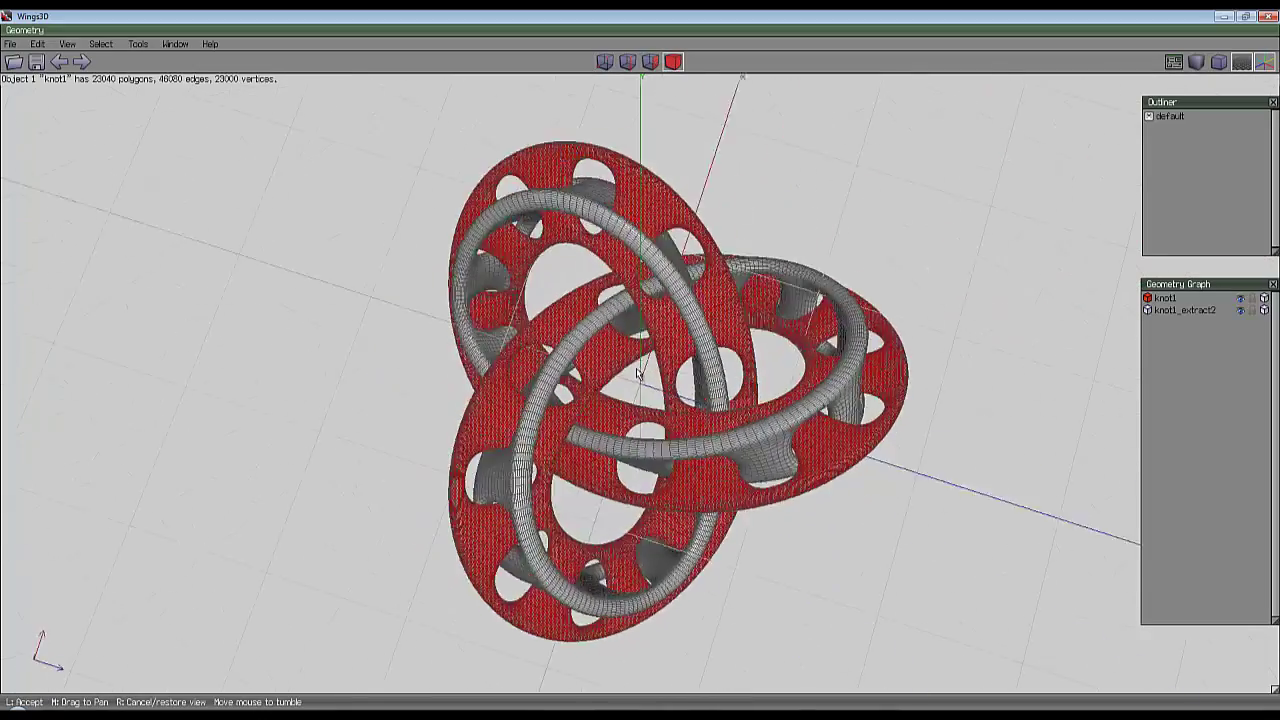
click(858, 260)
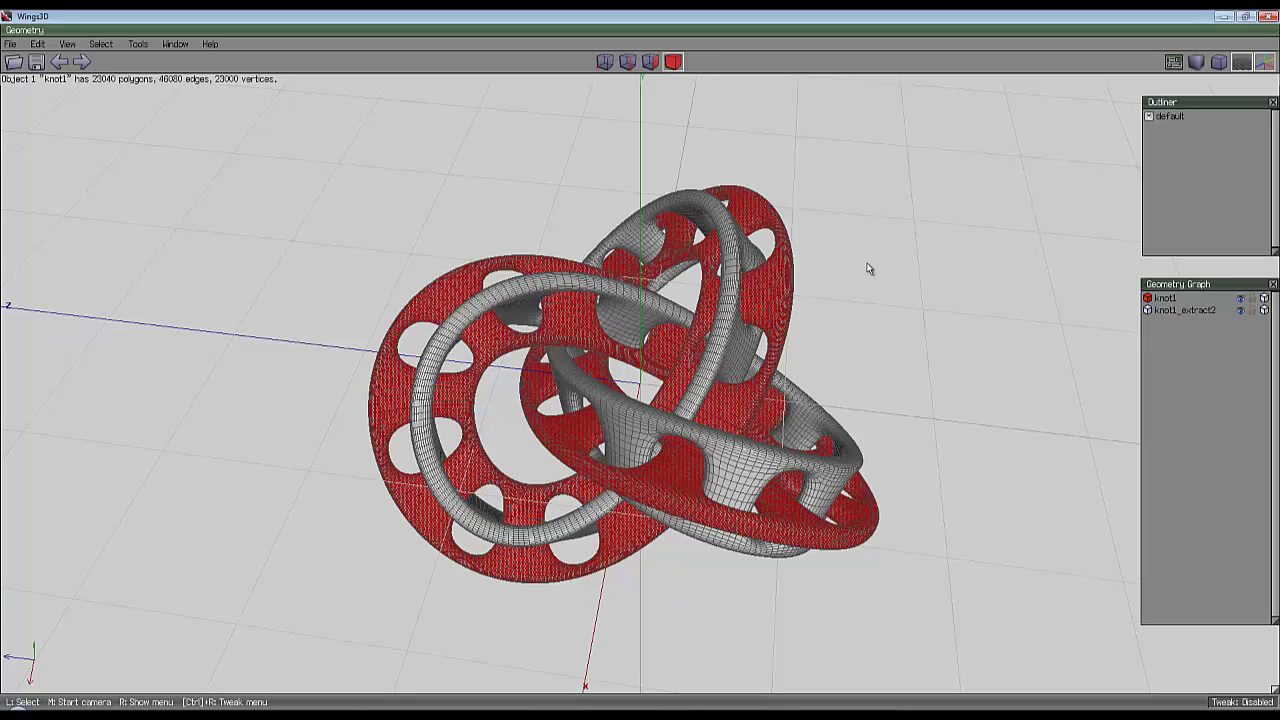
middle_click(860, 269)
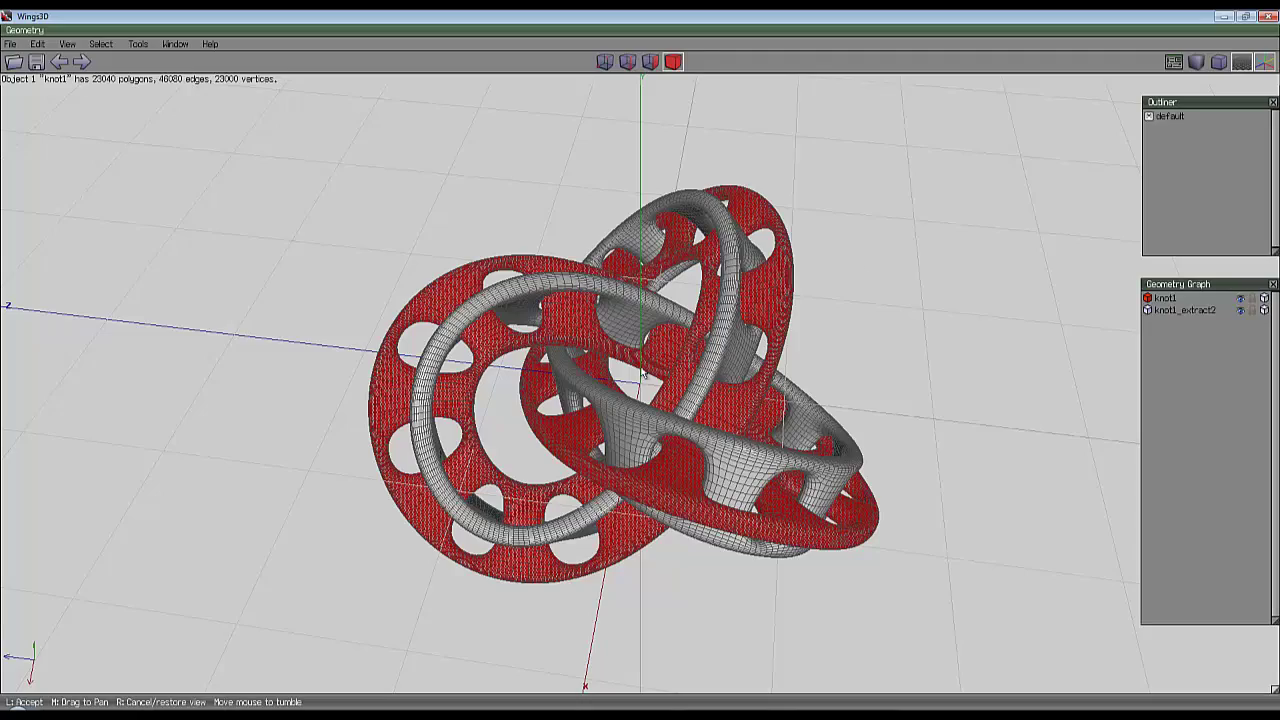
click(860, 269)
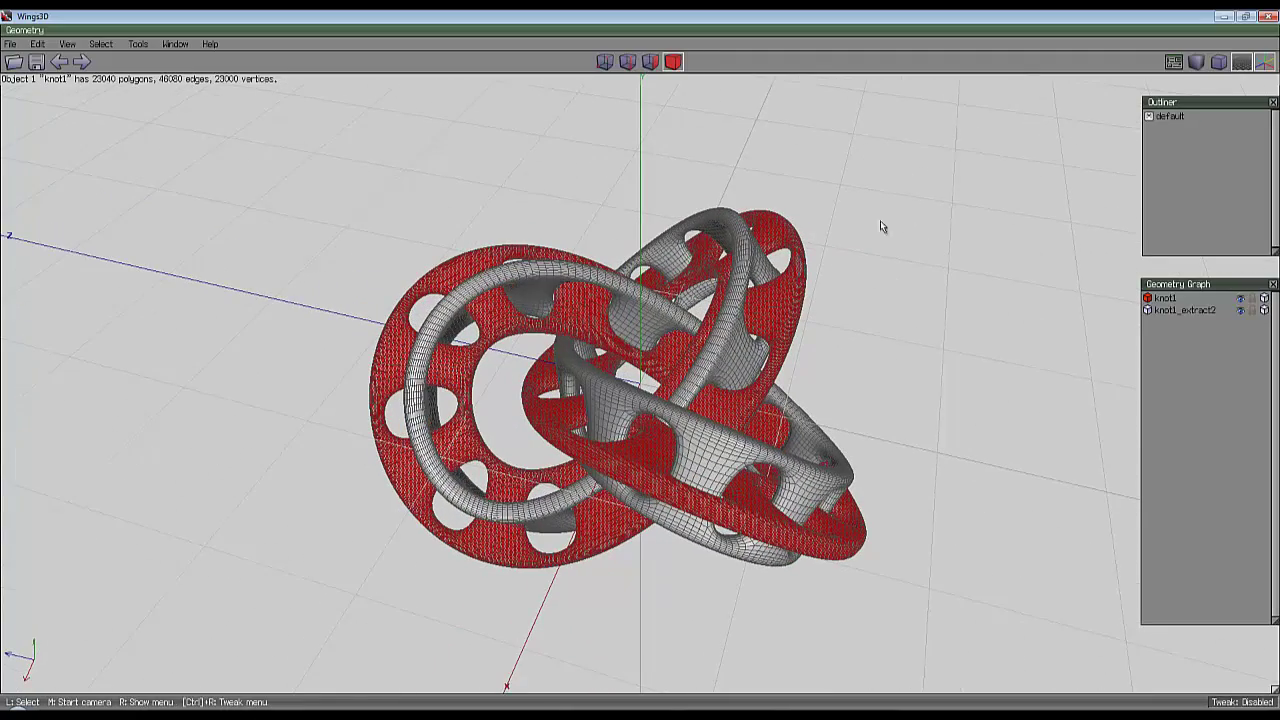